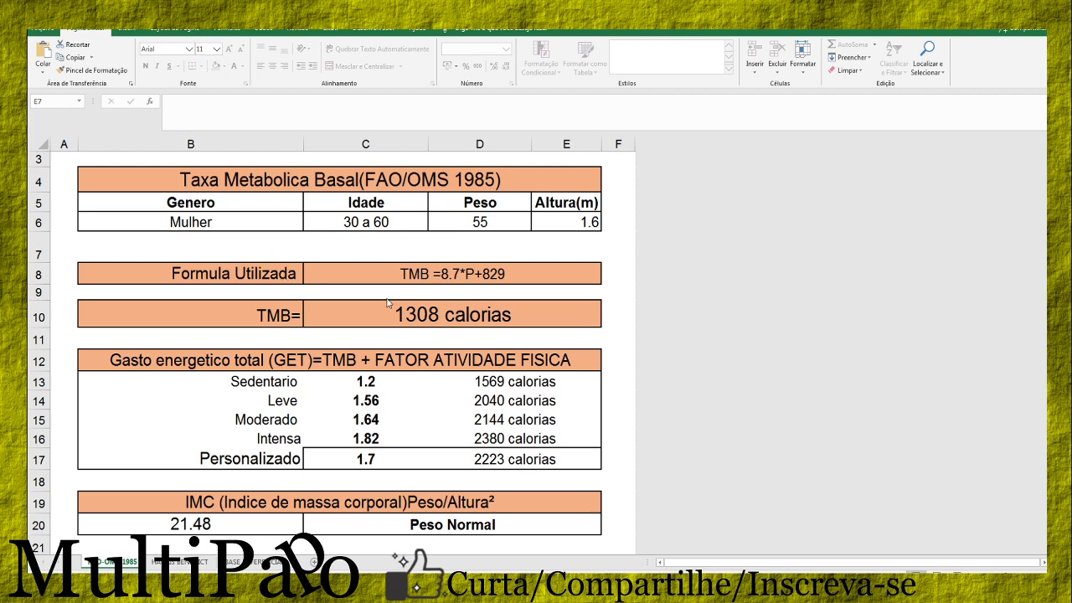
Try to edit the protected "Formula Utilizada" label in cell B8
left_click(201, 268)
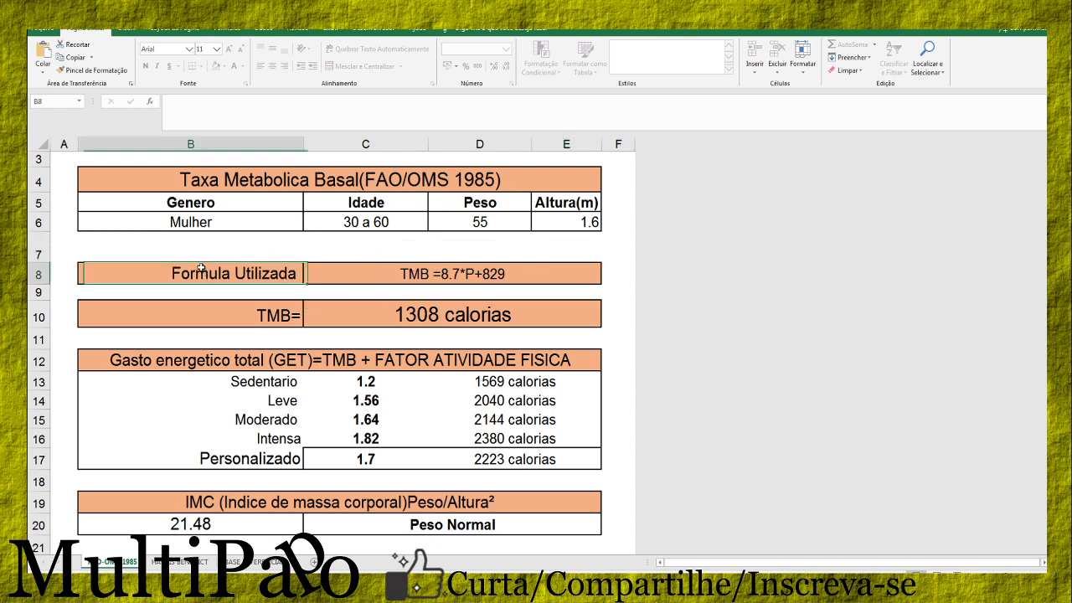
double_click(201, 268)
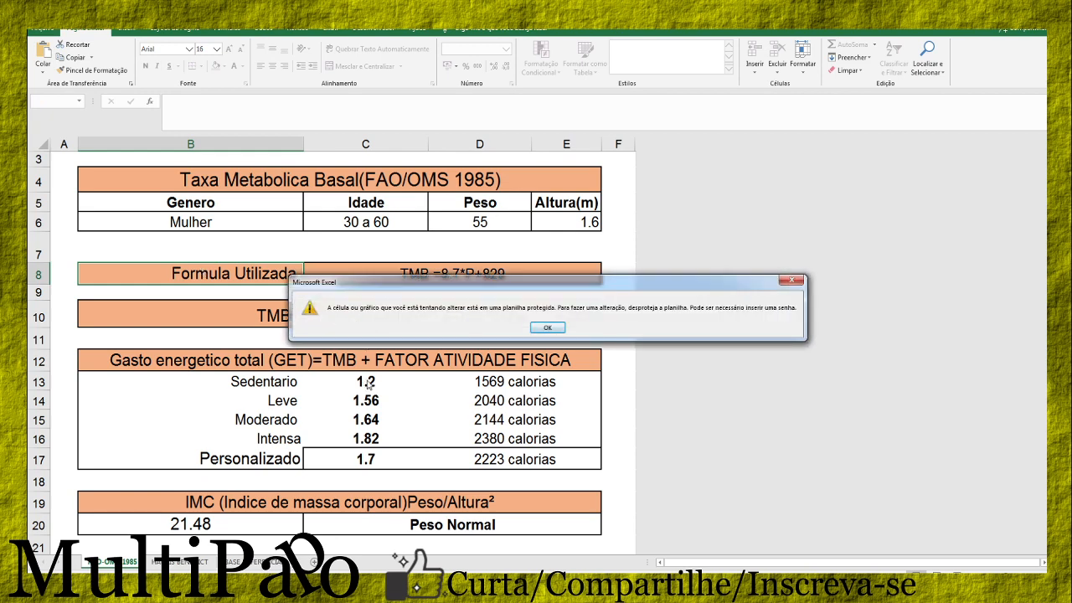
left_click(540, 328)
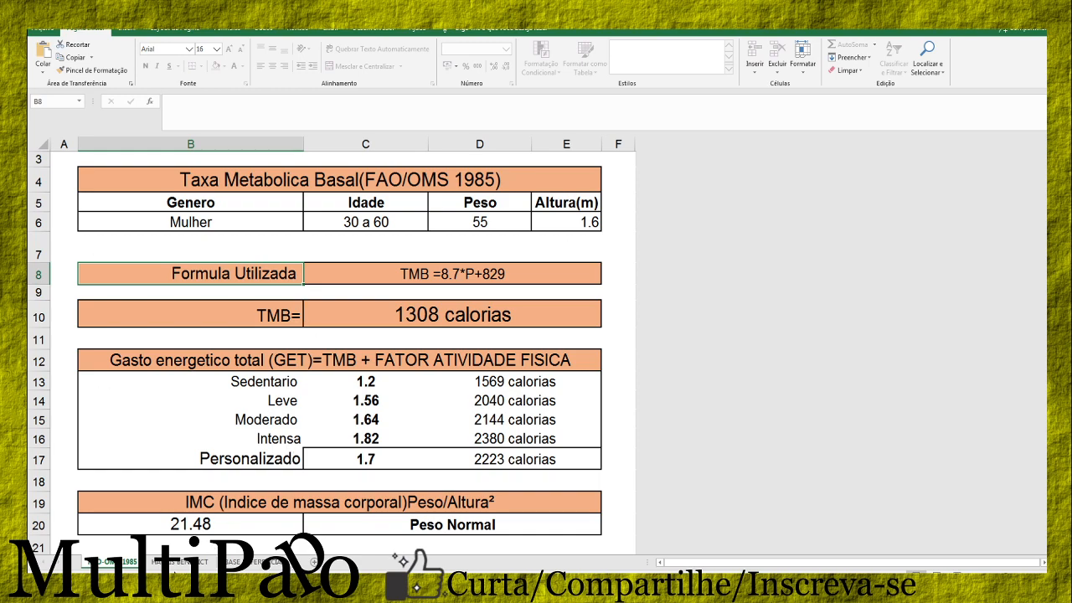
Look over the HARRIS BENEDICT and BASE REFERENCIA sheets, returning to the FAO-OMS 1985 sheet
left_click(178, 562)
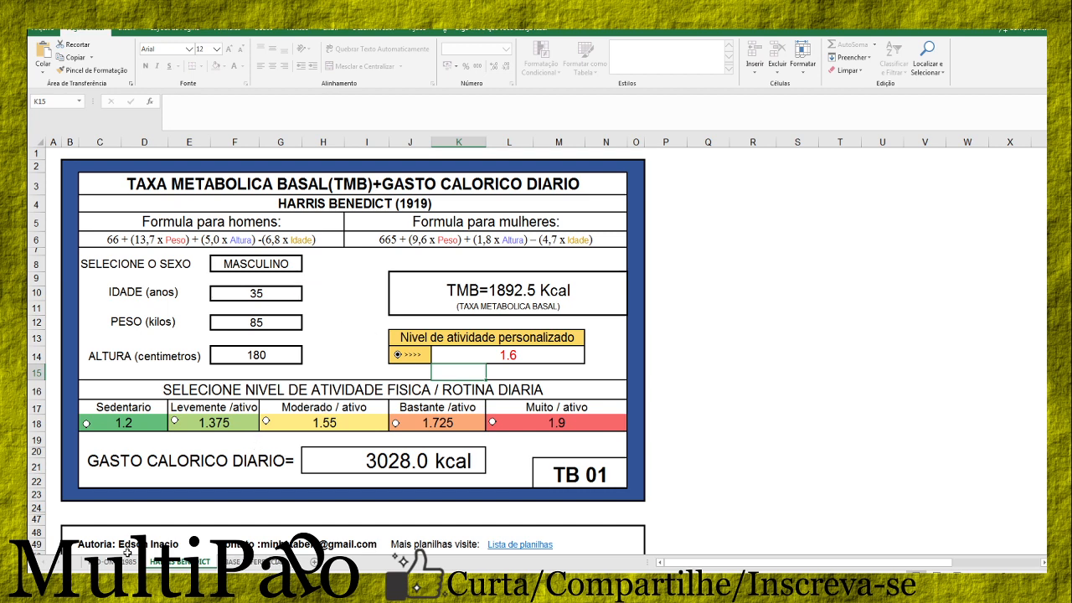
left_click(124, 567)
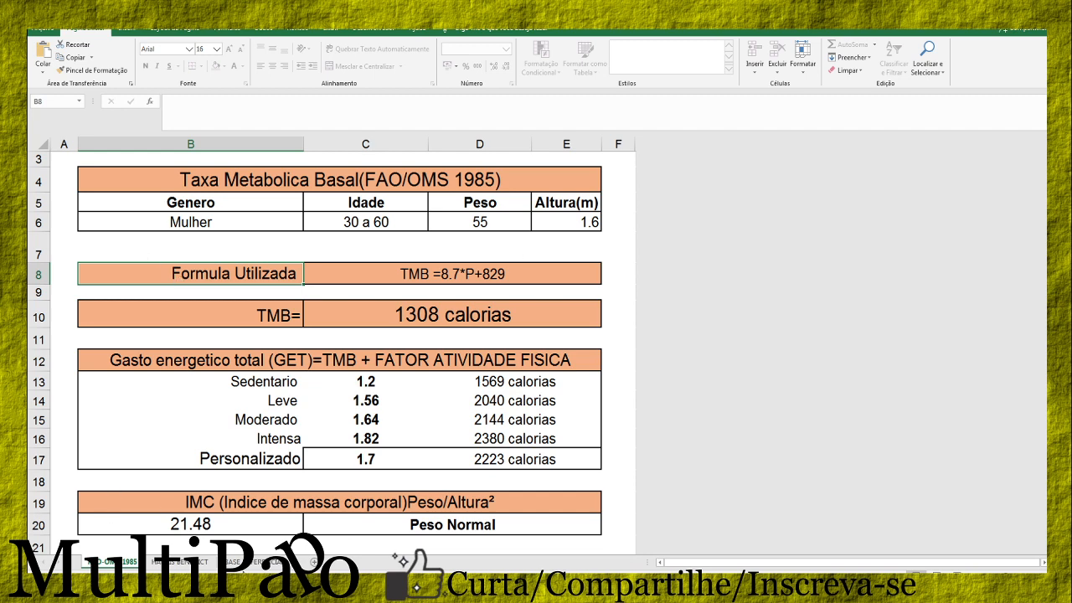
left_click(251, 562)
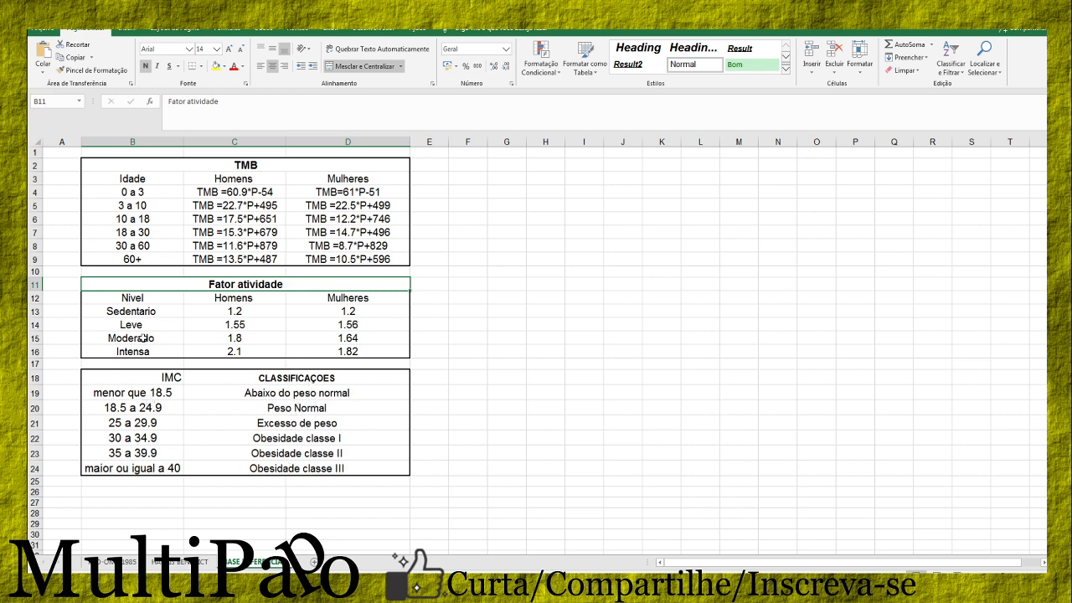
left_click(104, 563)
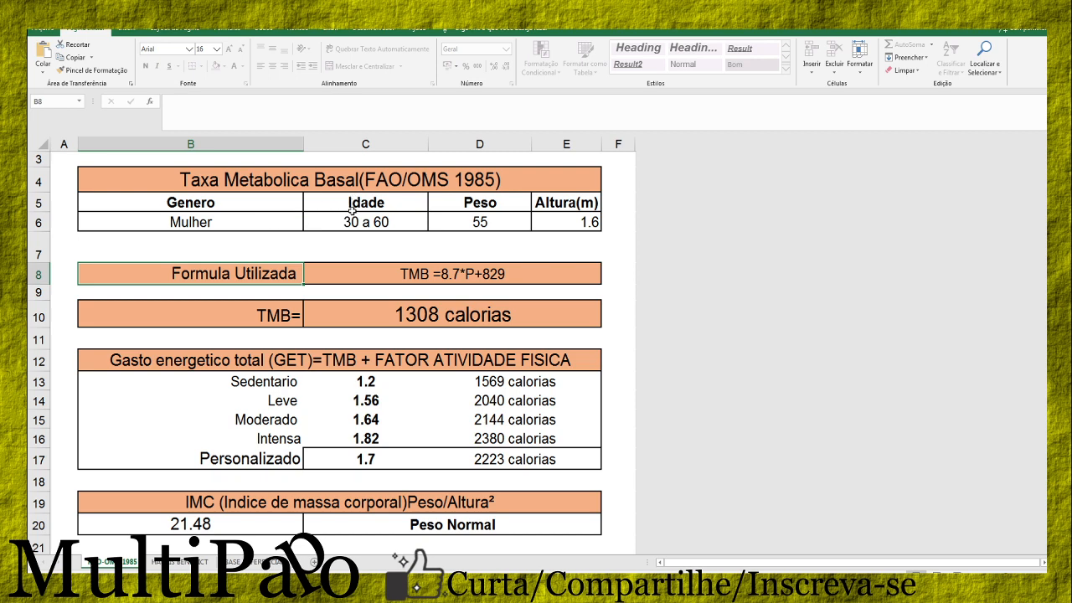
Set Genero to Homem and Idade to 30 a 60 in row 6 of the Taxa Metabolica Basal table
left_click(294, 231)
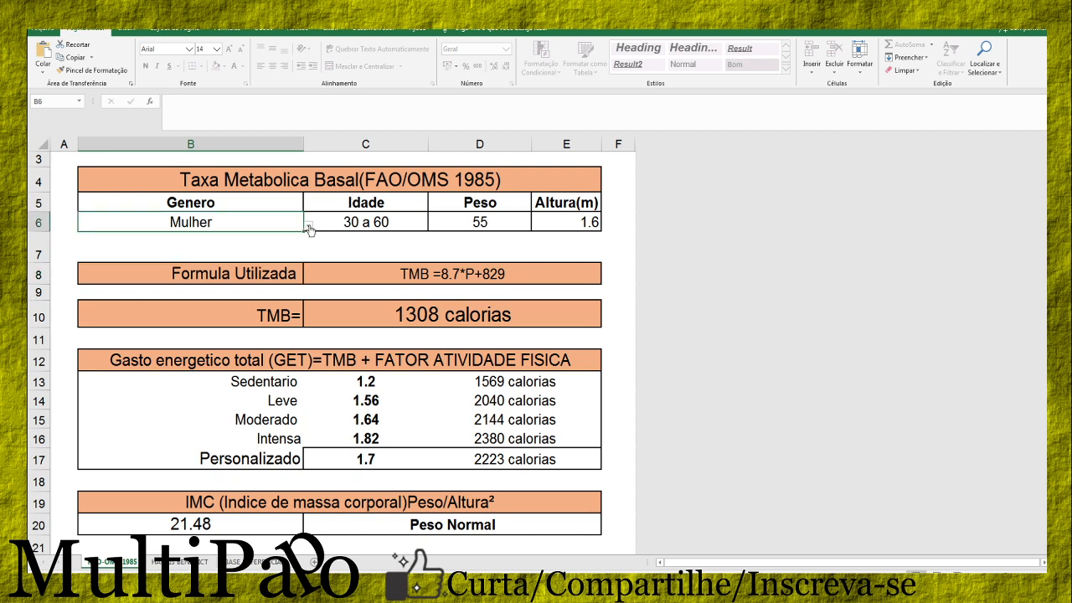
left_click(309, 227)
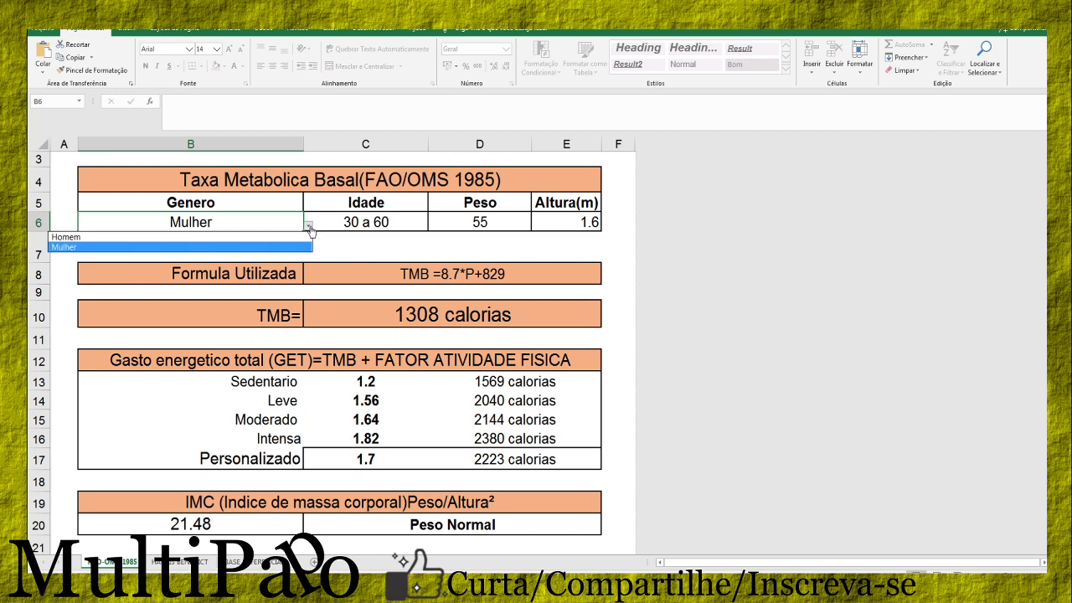
left_click(78, 239)
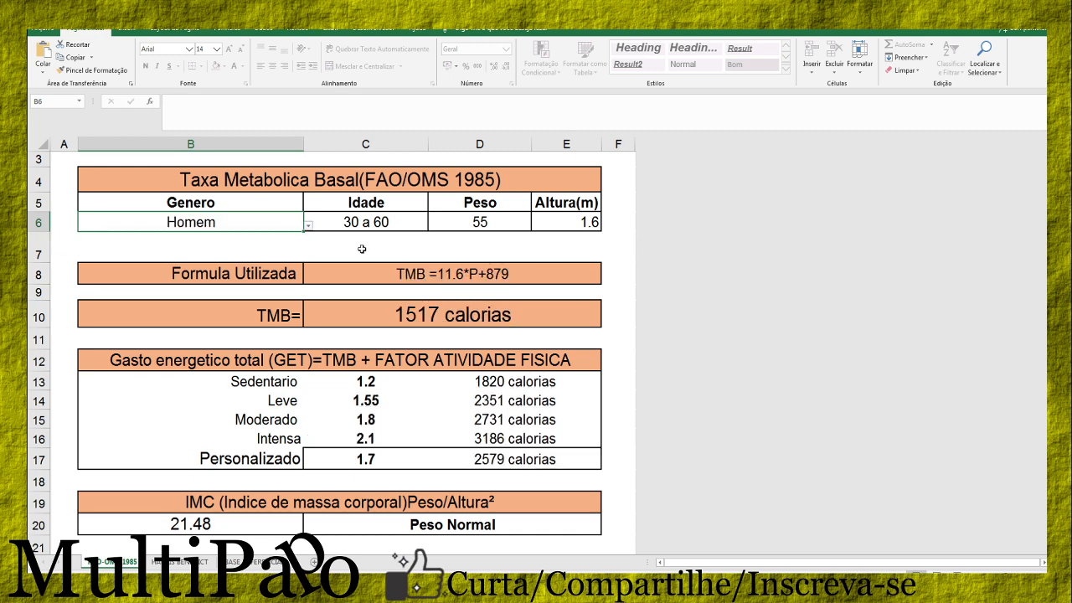
left_click(353, 231)
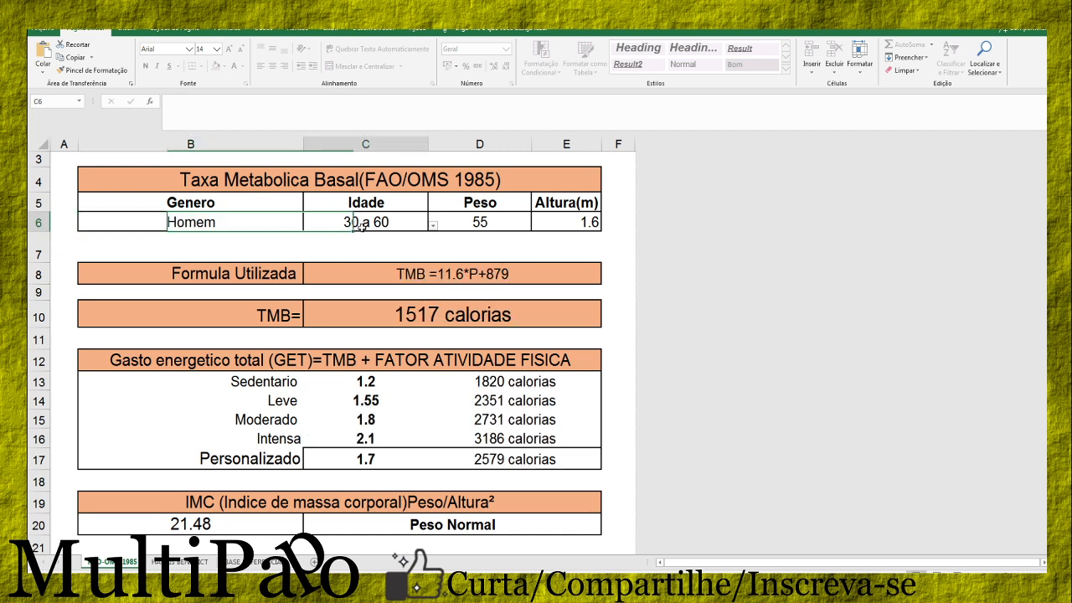
left_click(432, 228)
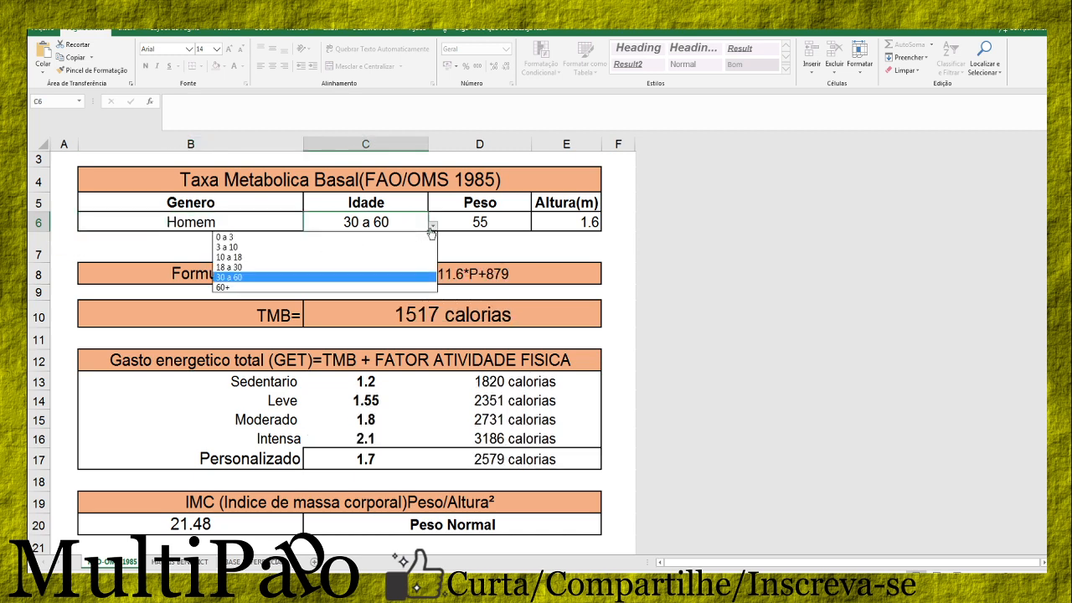
left_click(226, 277)
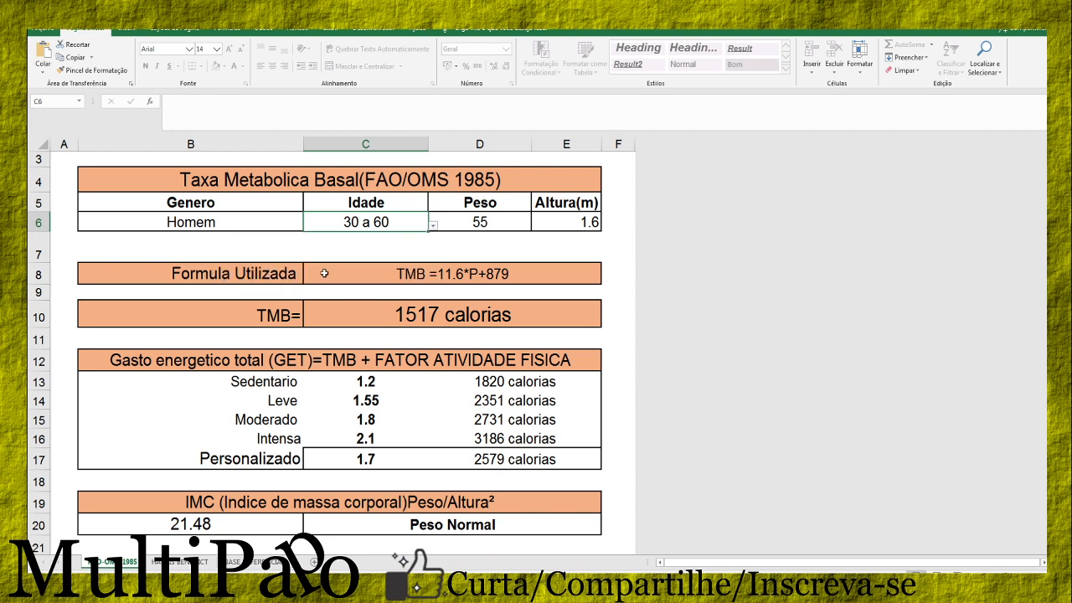
Set the Peso value in cell D6 to 84.5
left_click(463, 234)
left_click(473, 221)
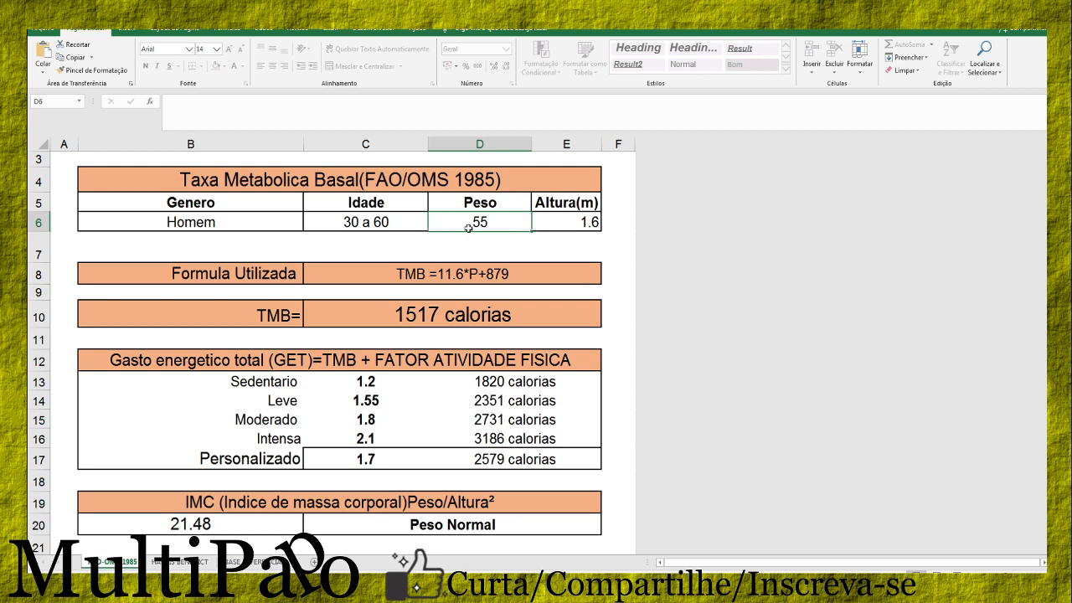
left_click(532, 235)
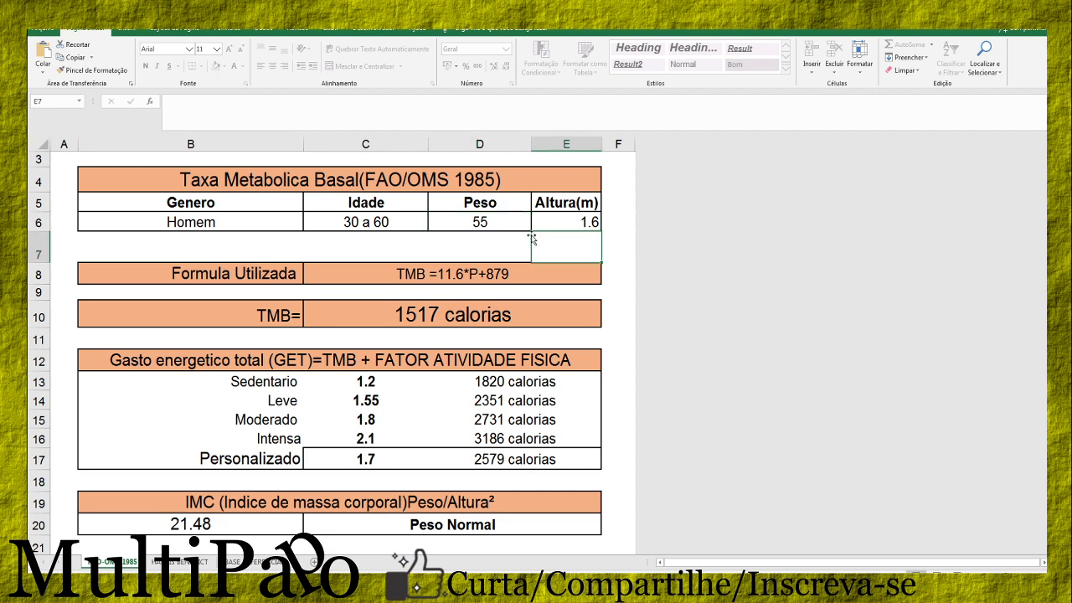
left_click(489, 221)
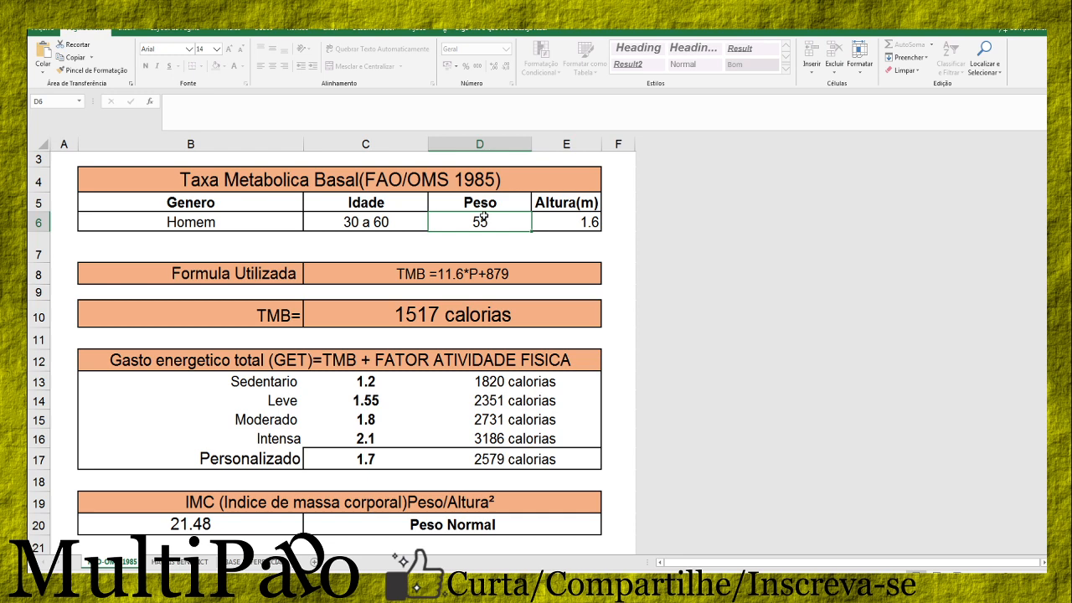
type("84")
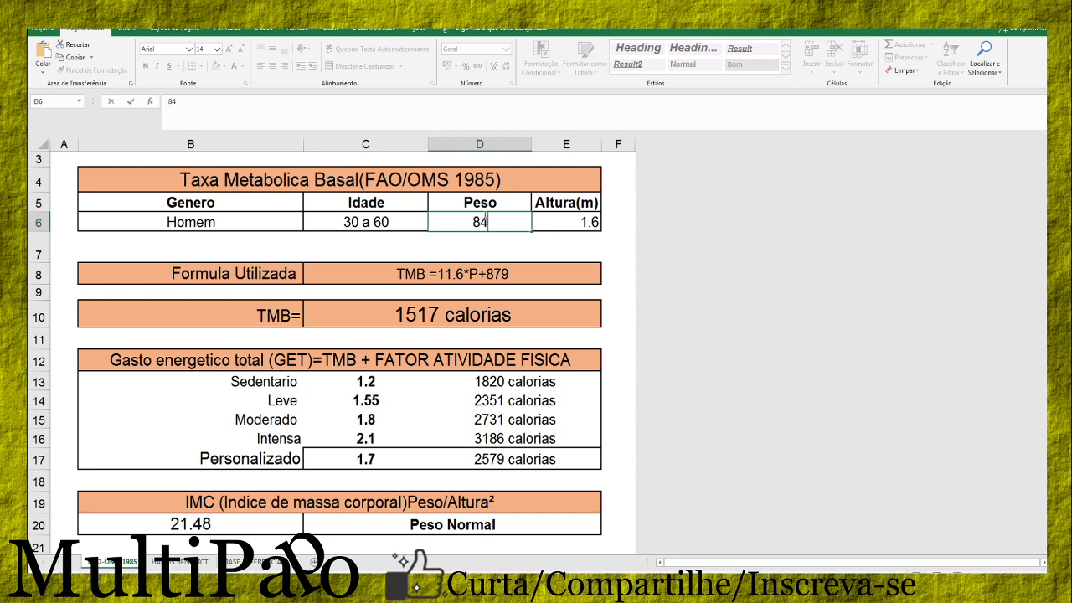
type(".5")
key("Return")
Set the Altura(m) value in cell E6 to 1.85
left_click(559, 221)
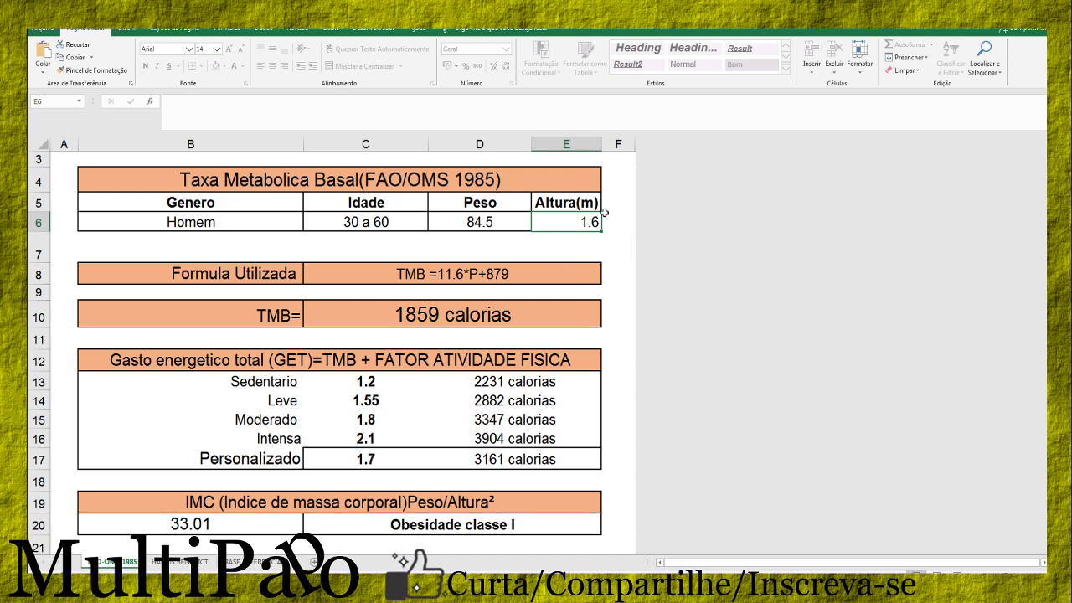
type("1")
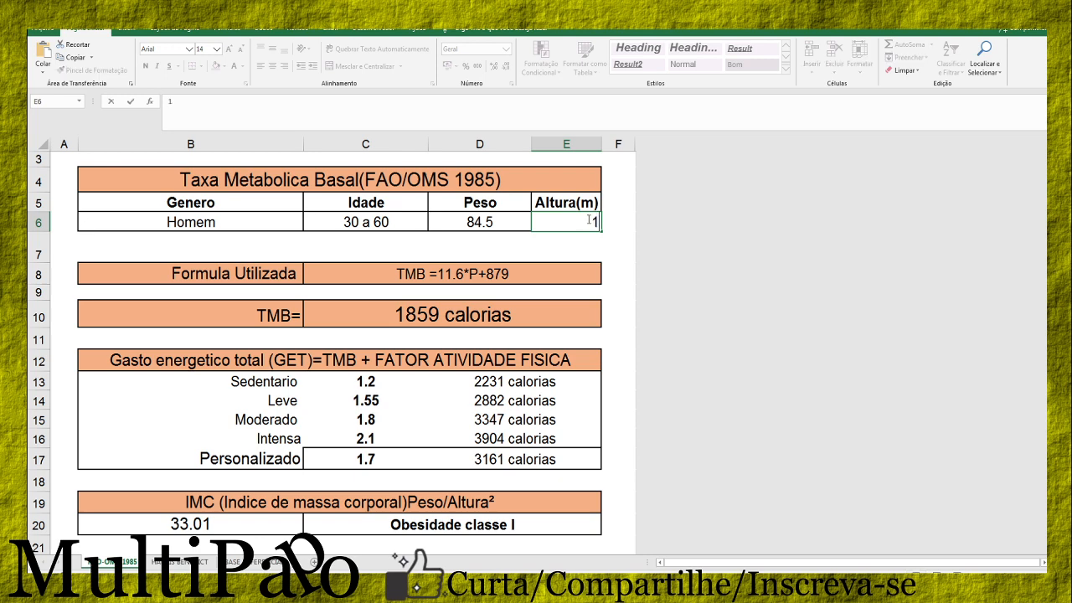
type(".85")
key("Return")
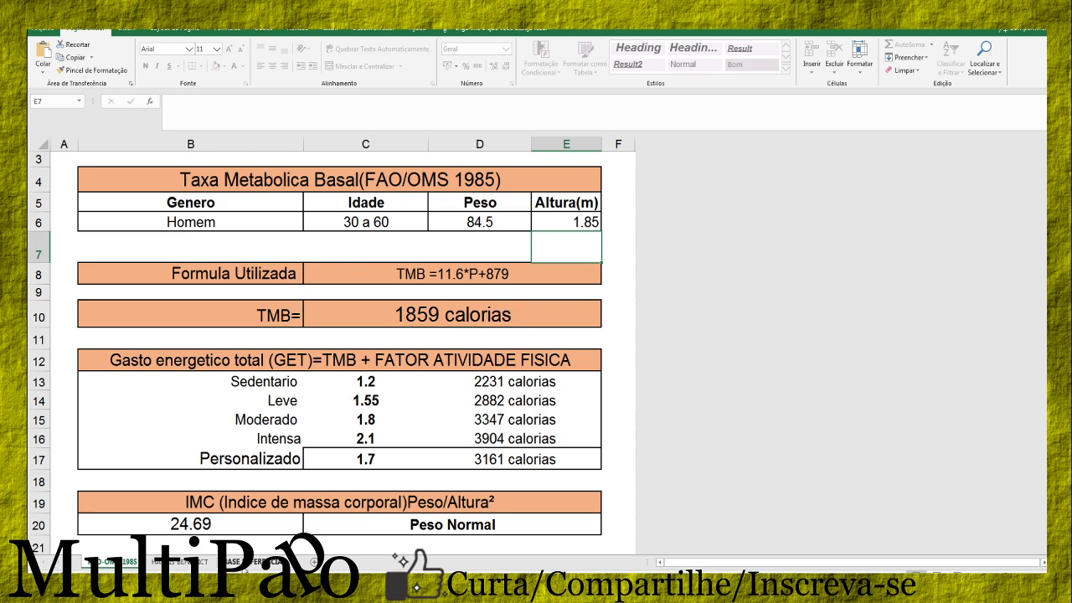
Check the IMC classification table on the BASE REFERENCIA sheet and return to the FAO-OMS 1985 sheet
left_click(247, 561)
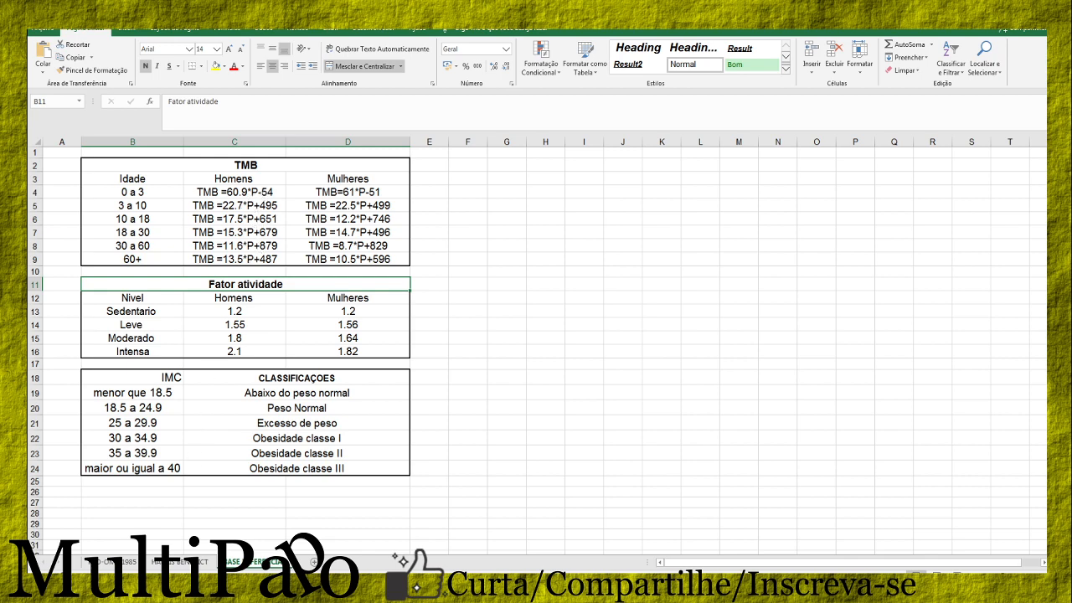
left_click(105, 562)
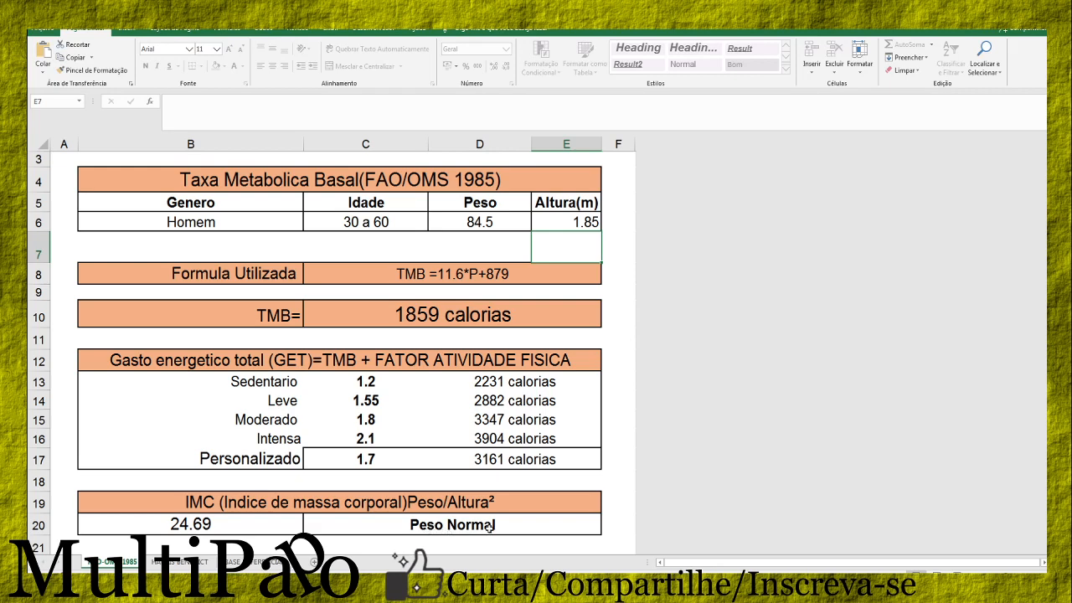
Try Peso values of 90 and 120 to compare the IMC classification, and set Peso back to 84.5
left_click(485, 226)
type("90")
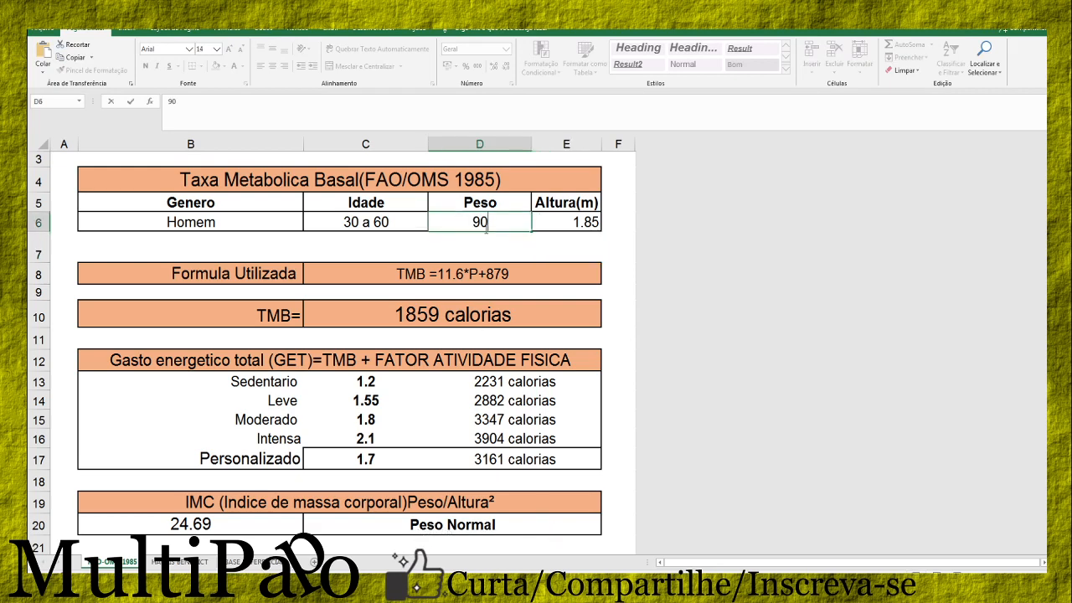
key("Return")
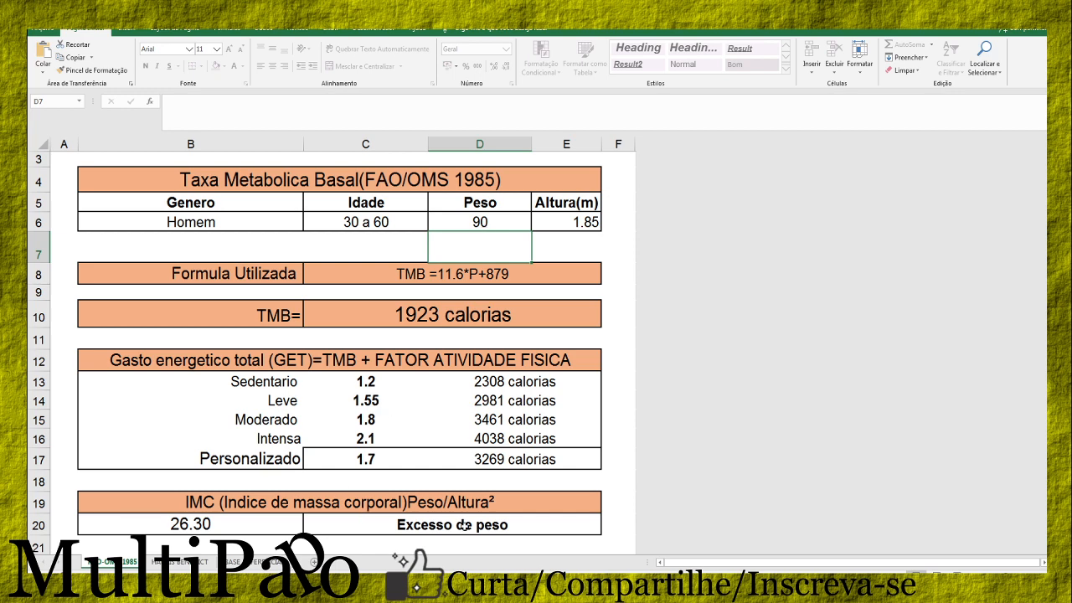
left_click(485, 217)
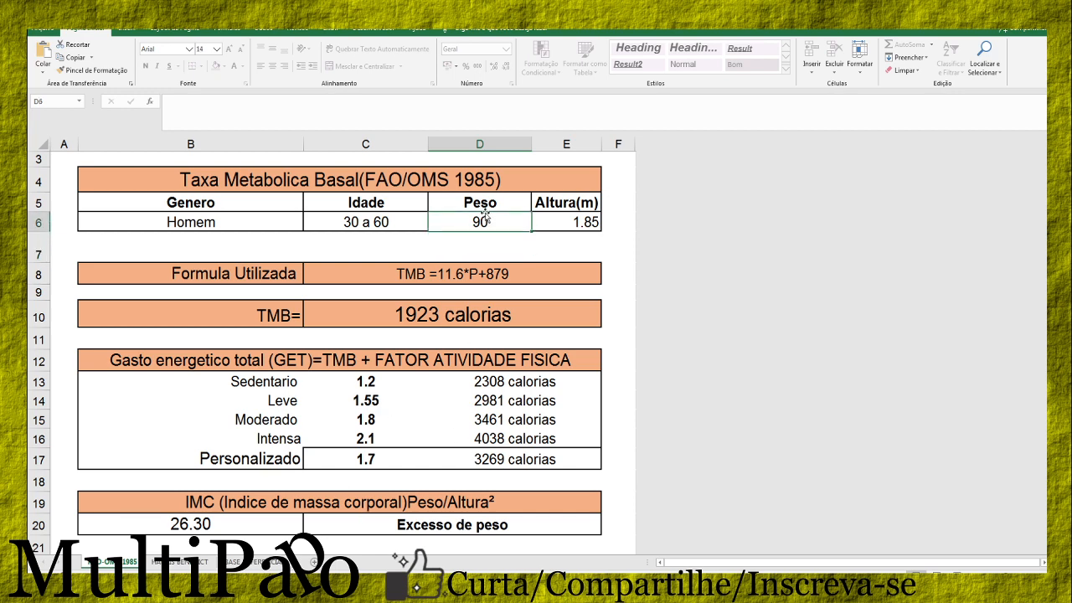
type("1")
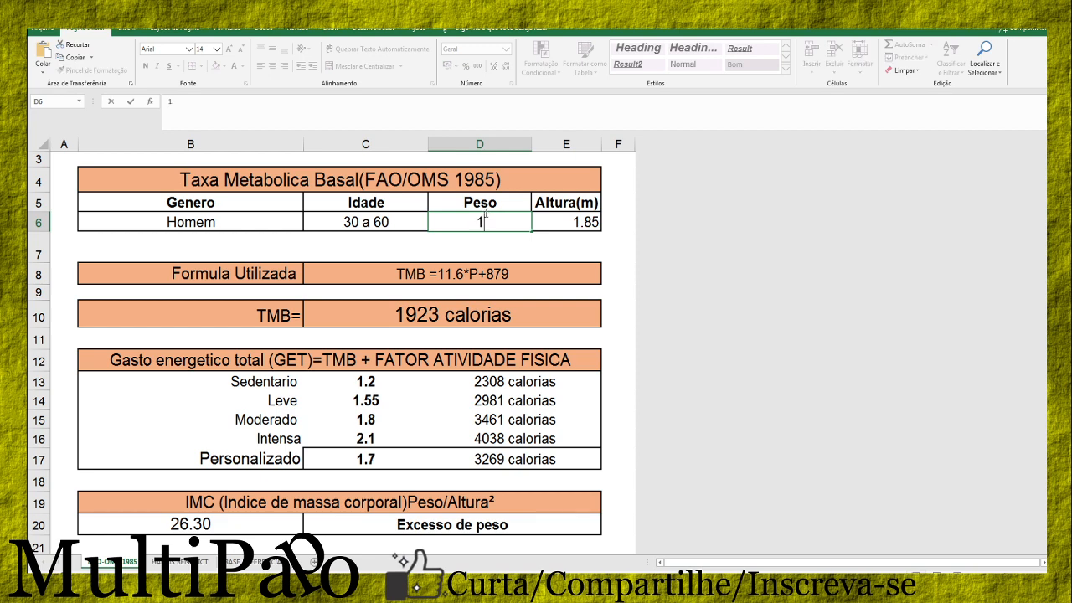
type("20")
key("Return")
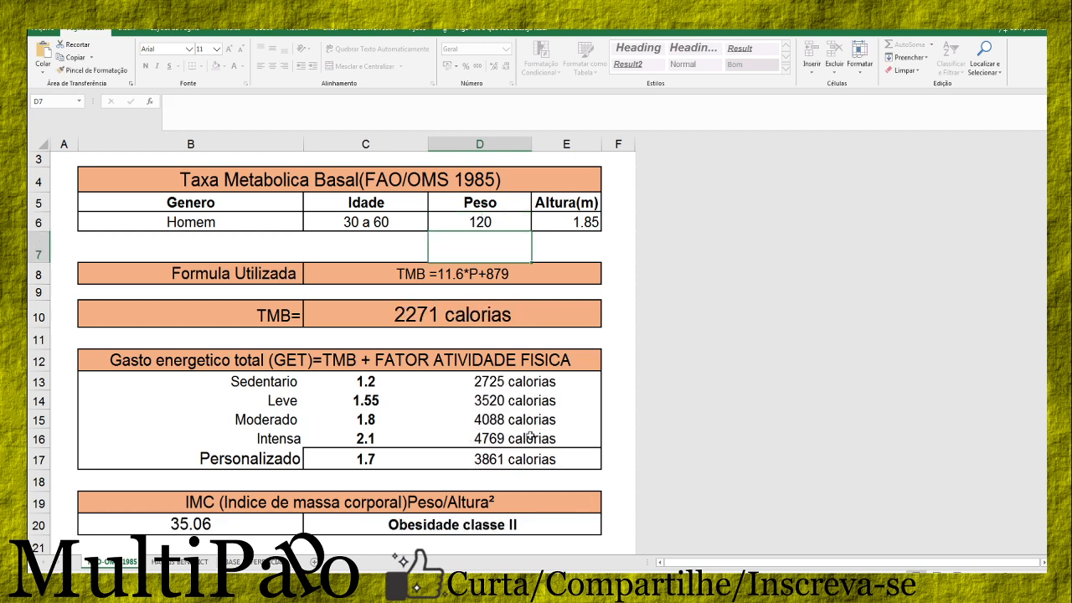
left_click(486, 222)
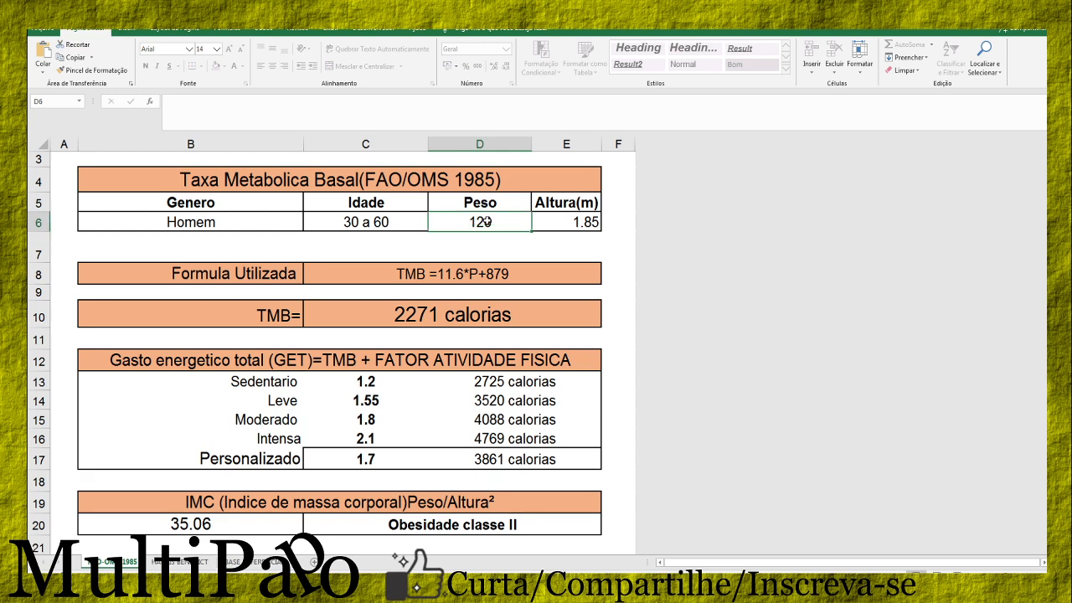
type("84.5")
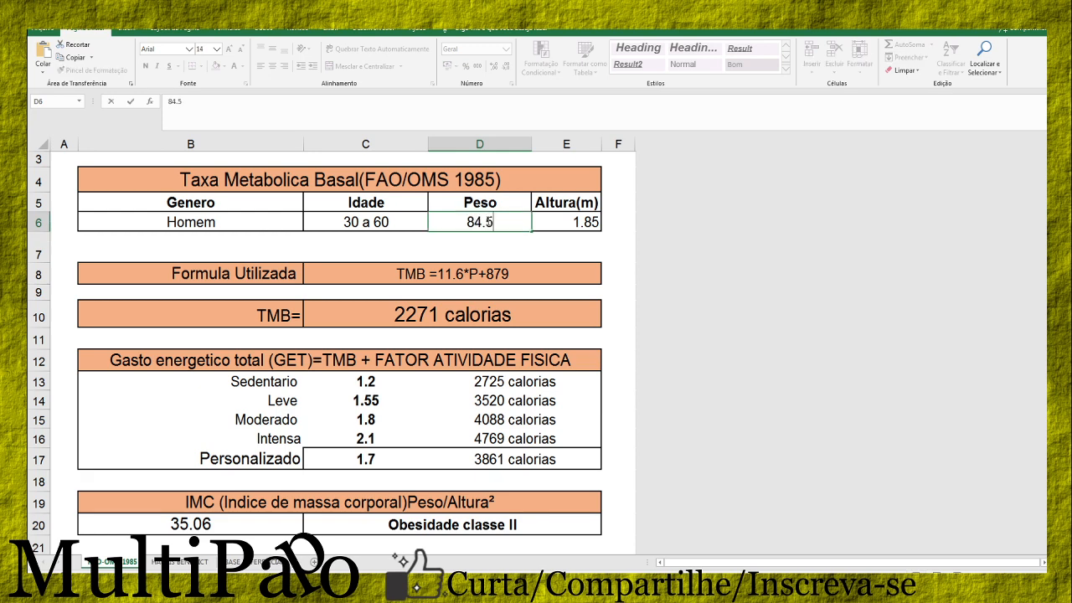
key("Return")
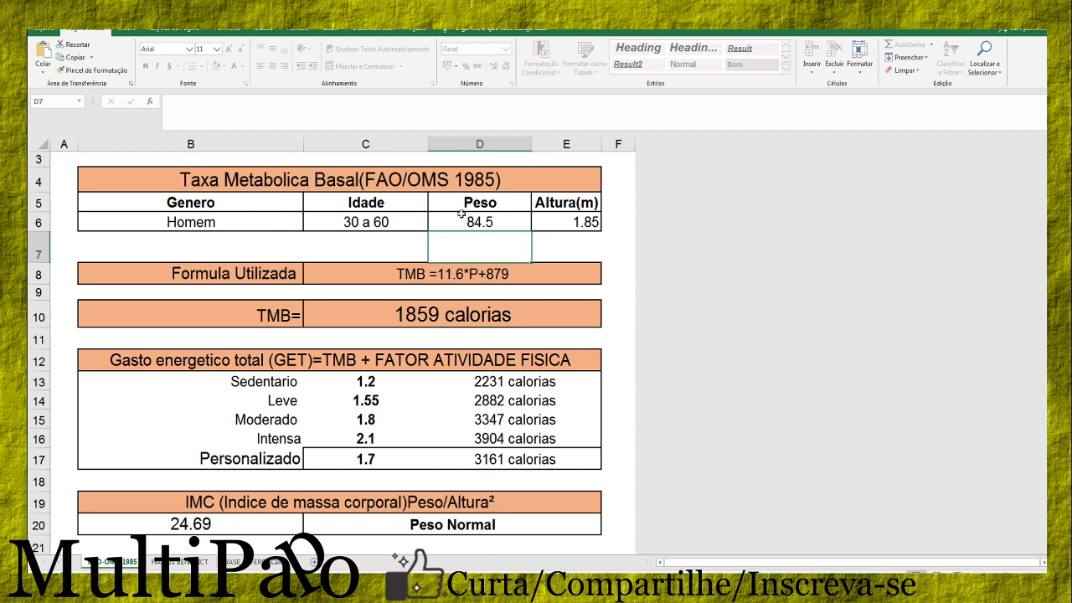
Change the Idade age range in cell C6 to 3 a 10
left_click(358, 266)
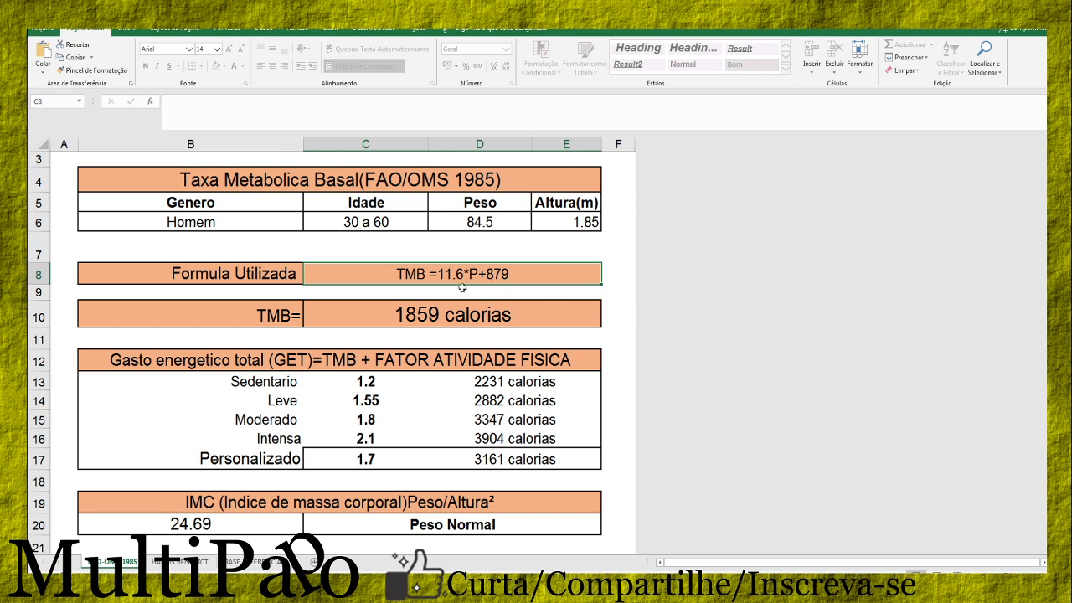
left_click(407, 222)
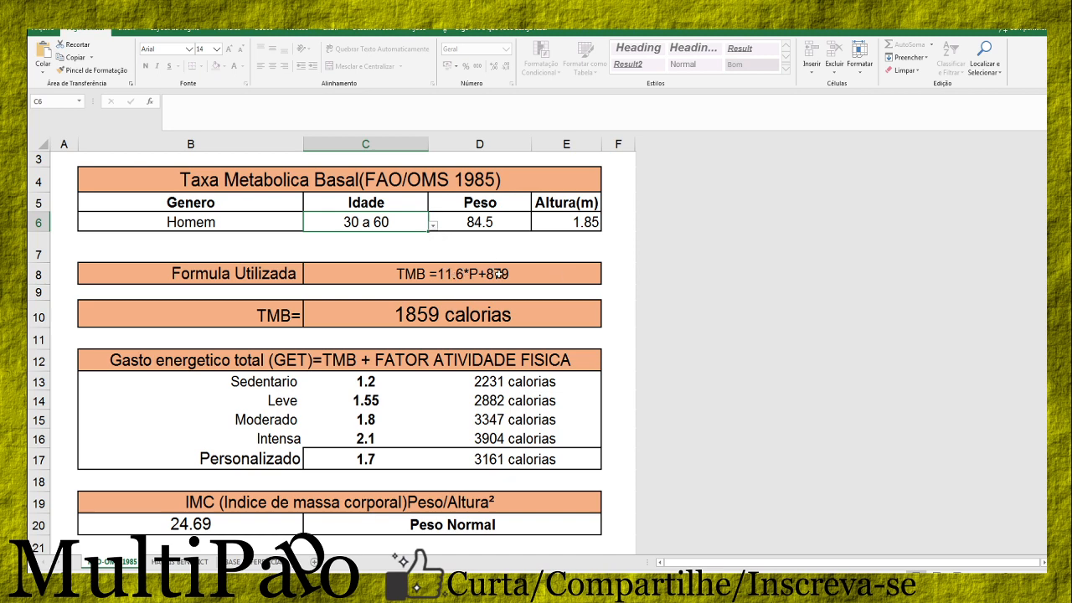
left_click(432, 226)
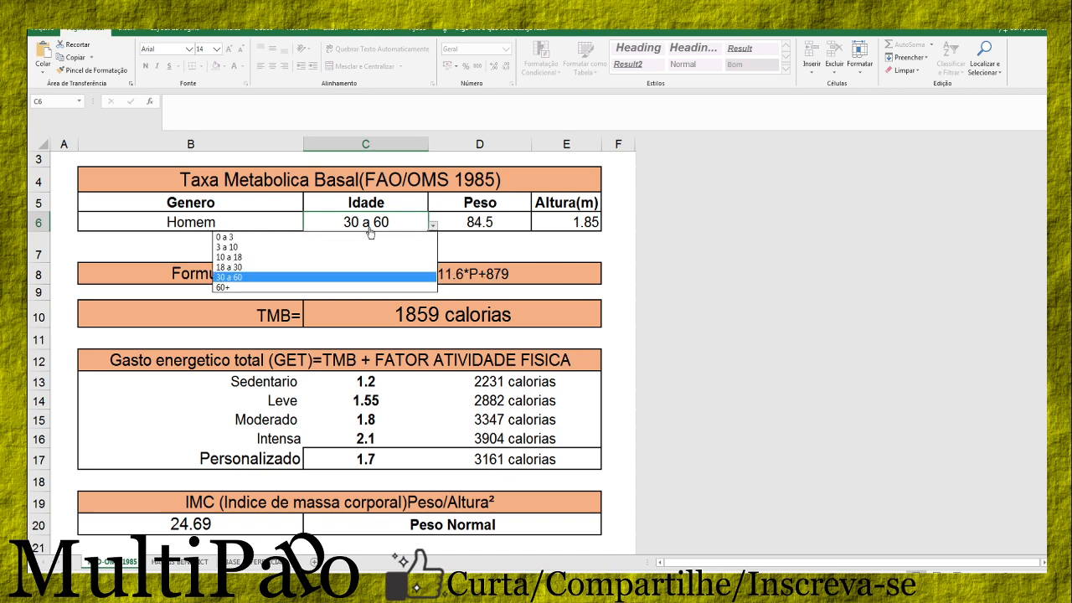
left_click(242, 247)
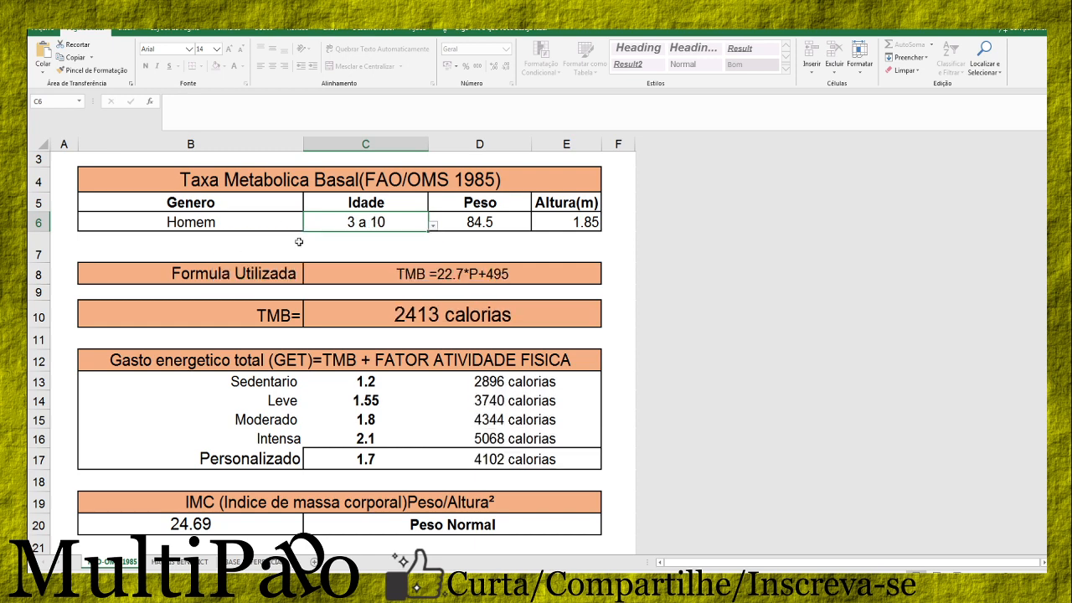
Try the 18 a 30 age range in the Idade cell C6, and set it to 30 a 60
left_click(432, 225)
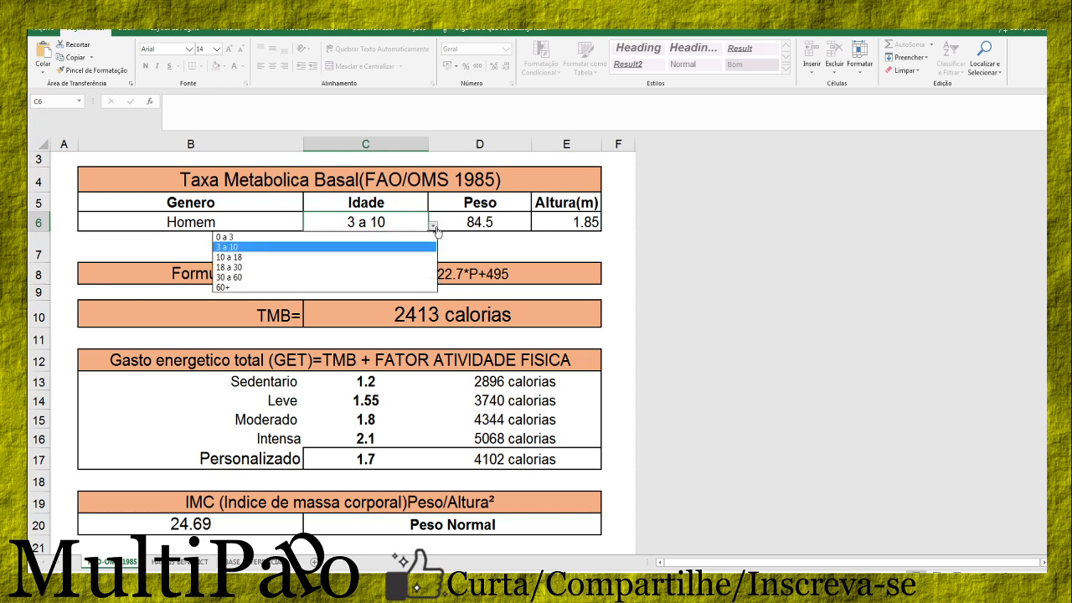
left_click(243, 267)
left_click(431, 226)
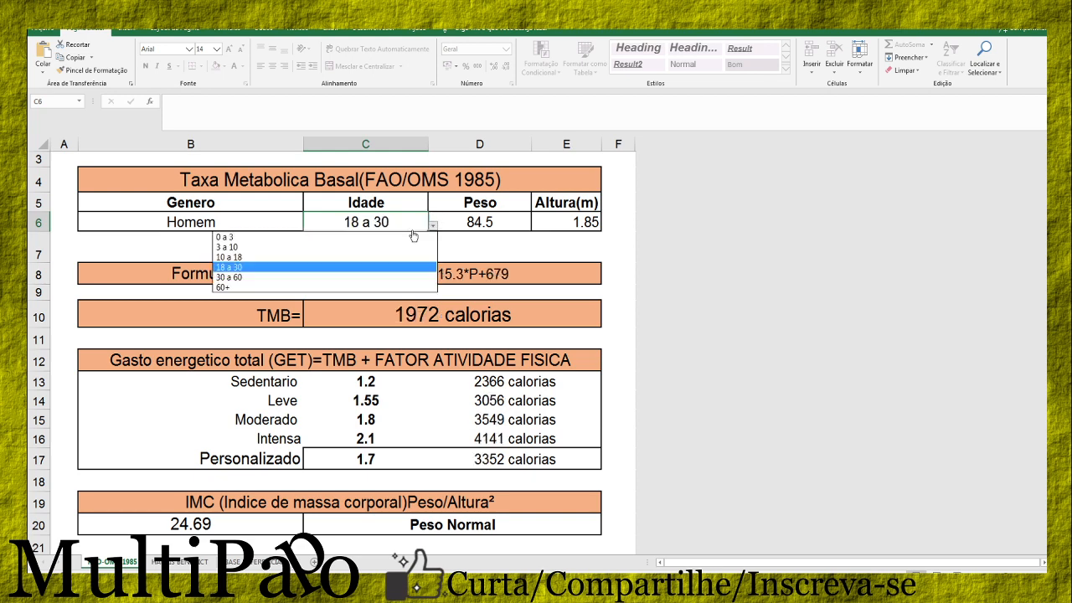
left_click(308, 277)
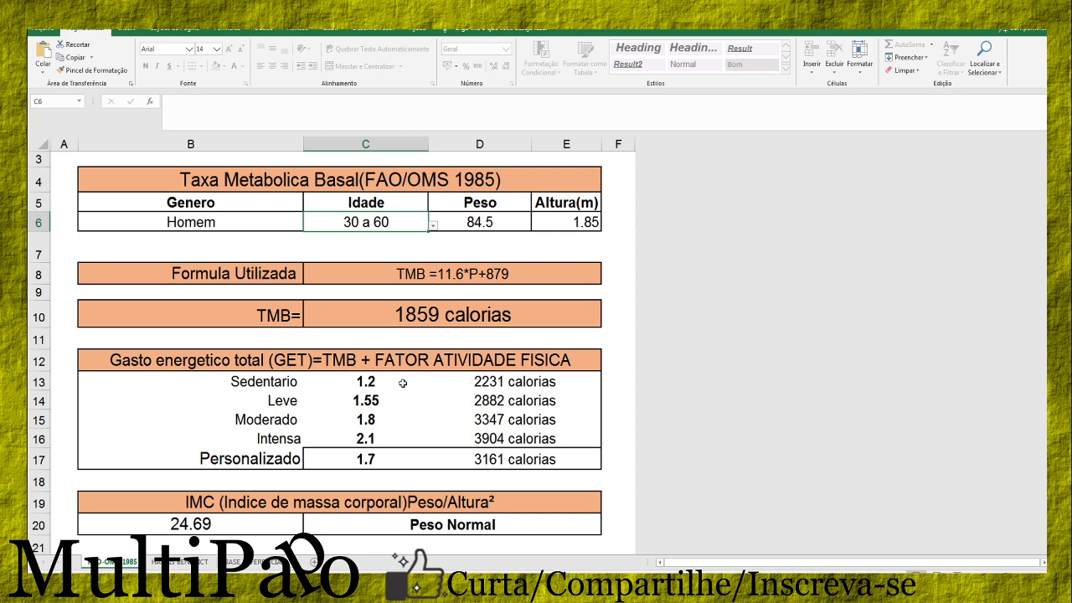
Go over the GET rows for the activity levels and set the Personalizado factor in cell C17 to 1.65
left_click(497, 381)
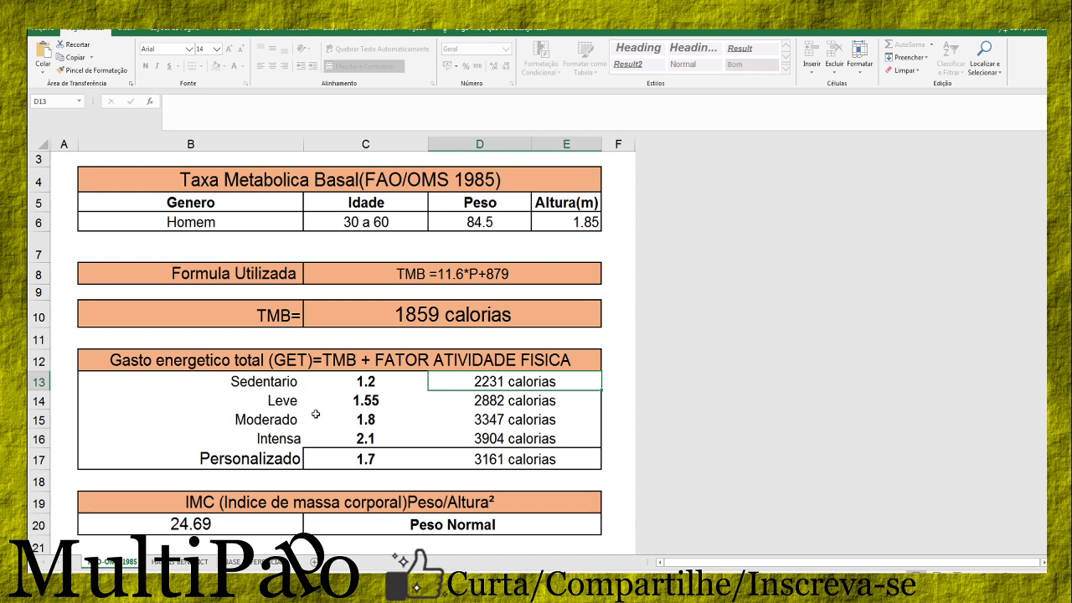
left_click(512, 402)
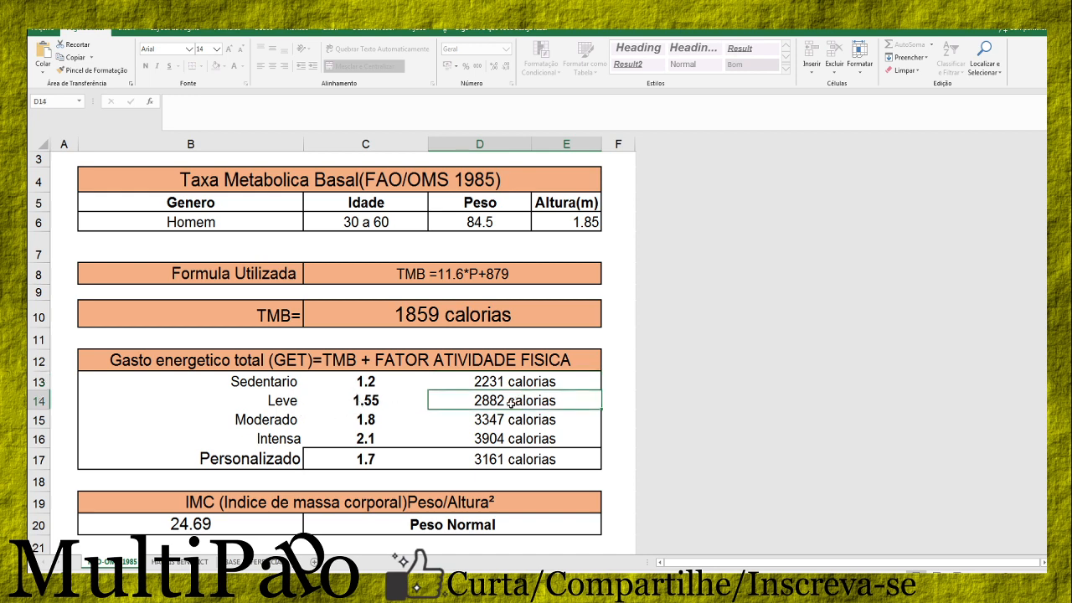
left_click(472, 443)
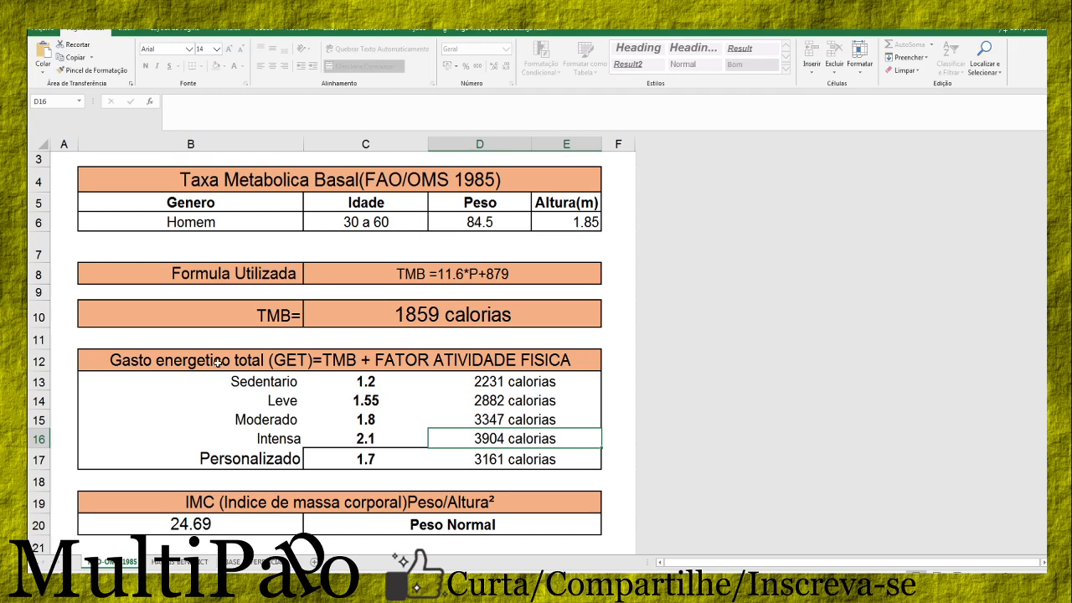
left_click(358, 439)
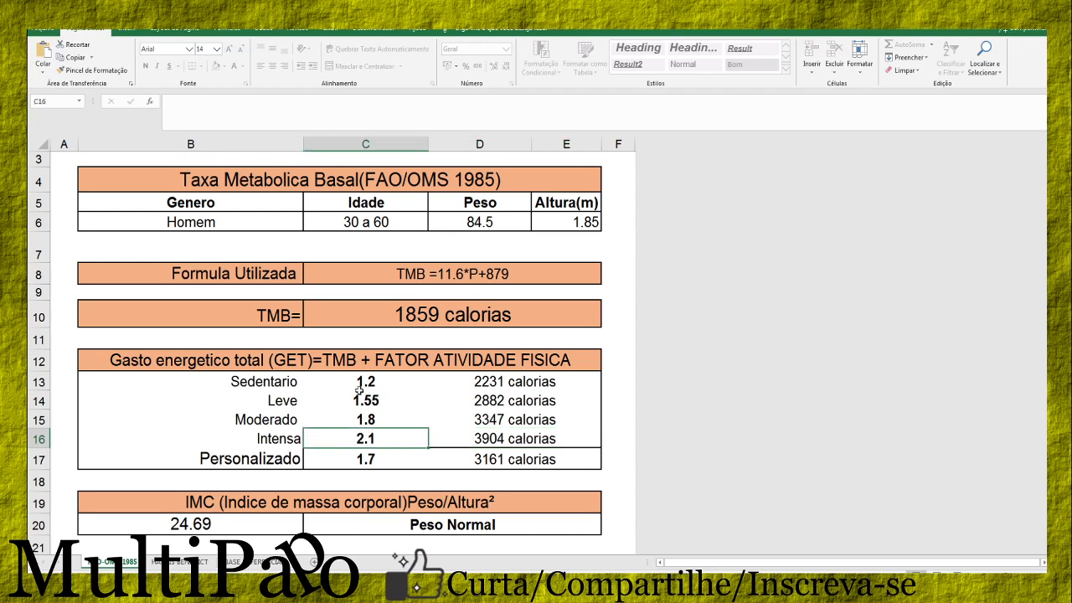
left_click(336, 458)
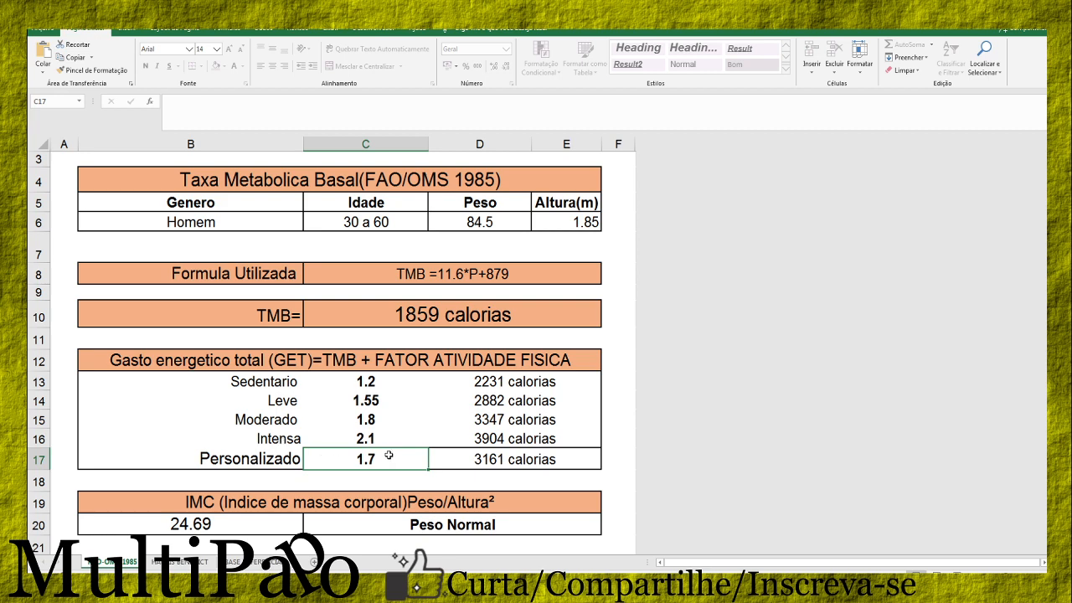
type("1.65")
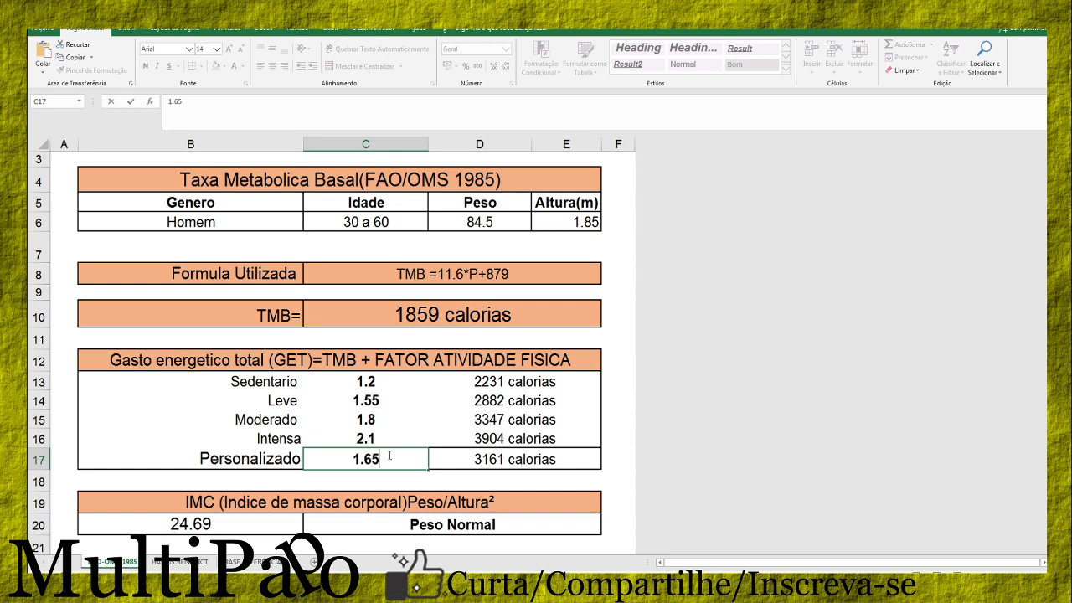
key("Return")
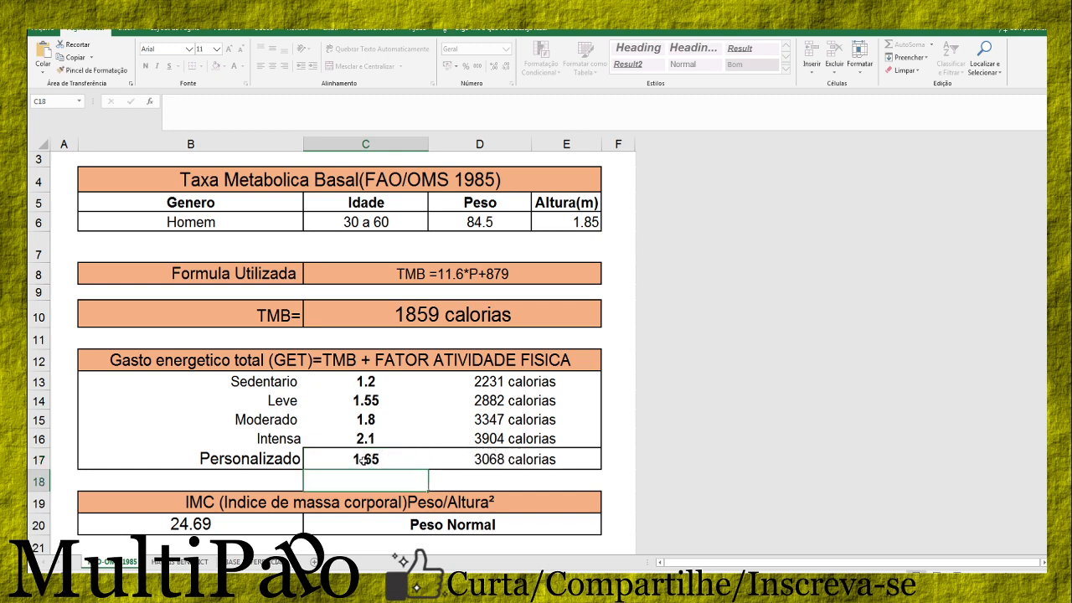
left_click(360, 459)
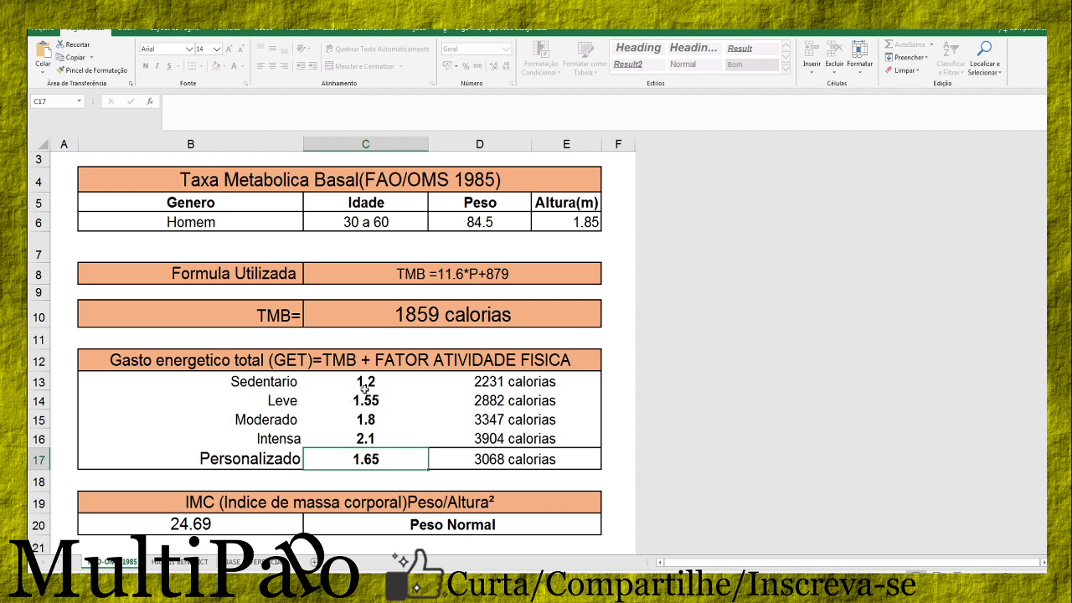
Switch Genero in cell B6 to Mulher to compare the activity factors and results, and set it back to Homem
left_click(281, 221)
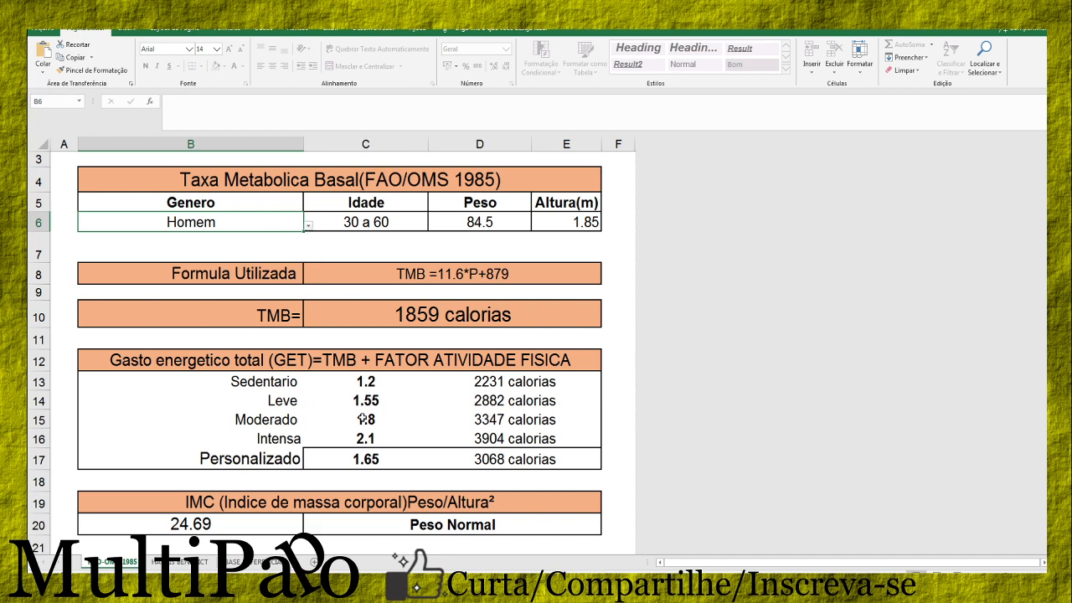
left_click(308, 224)
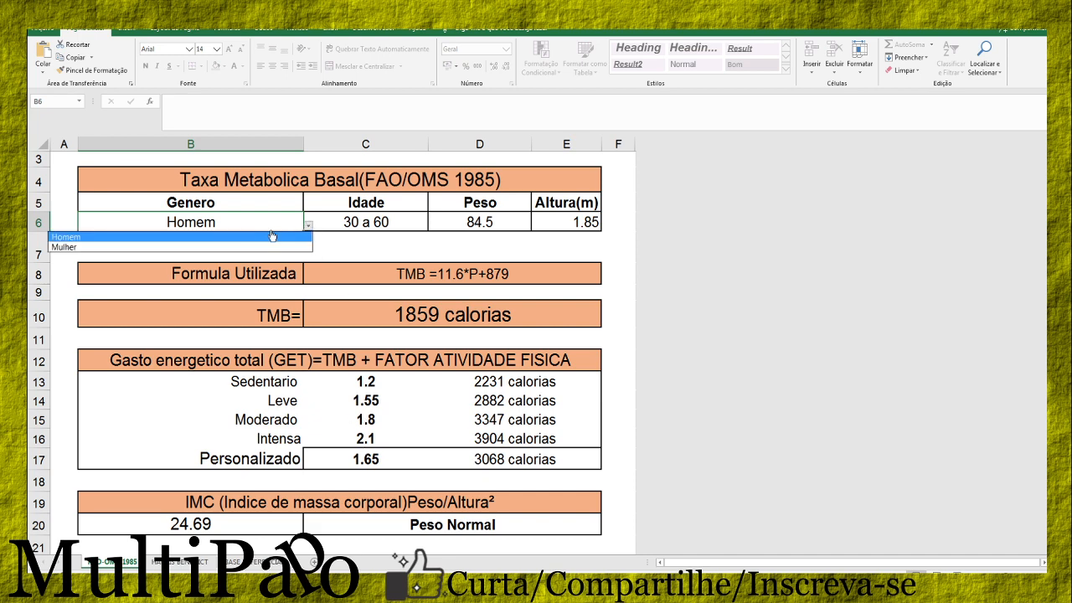
left_click(151, 250)
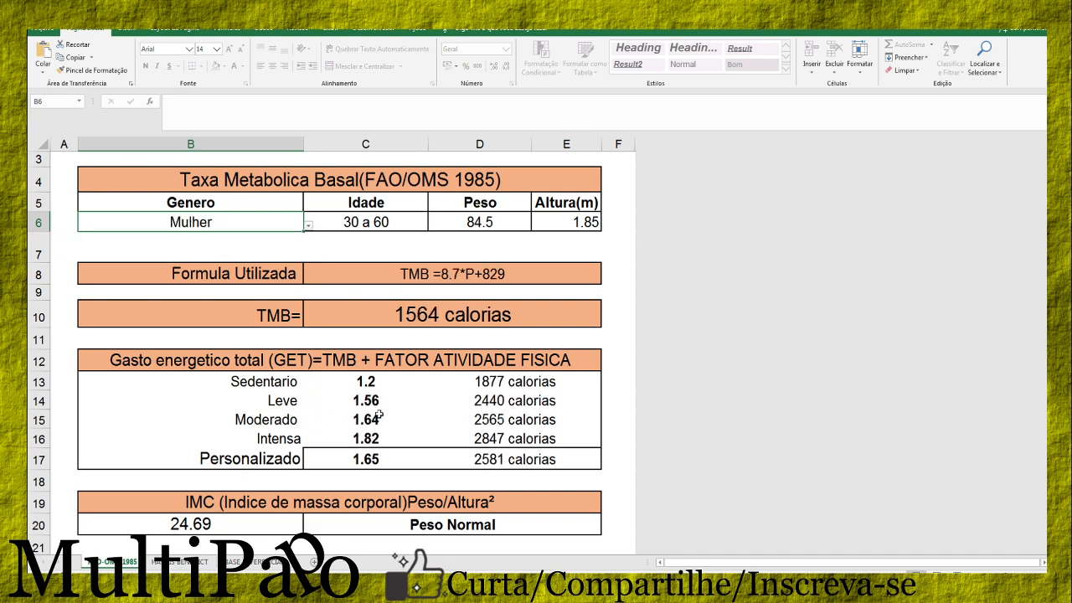
left_click(307, 225)
left_click(148, 239)
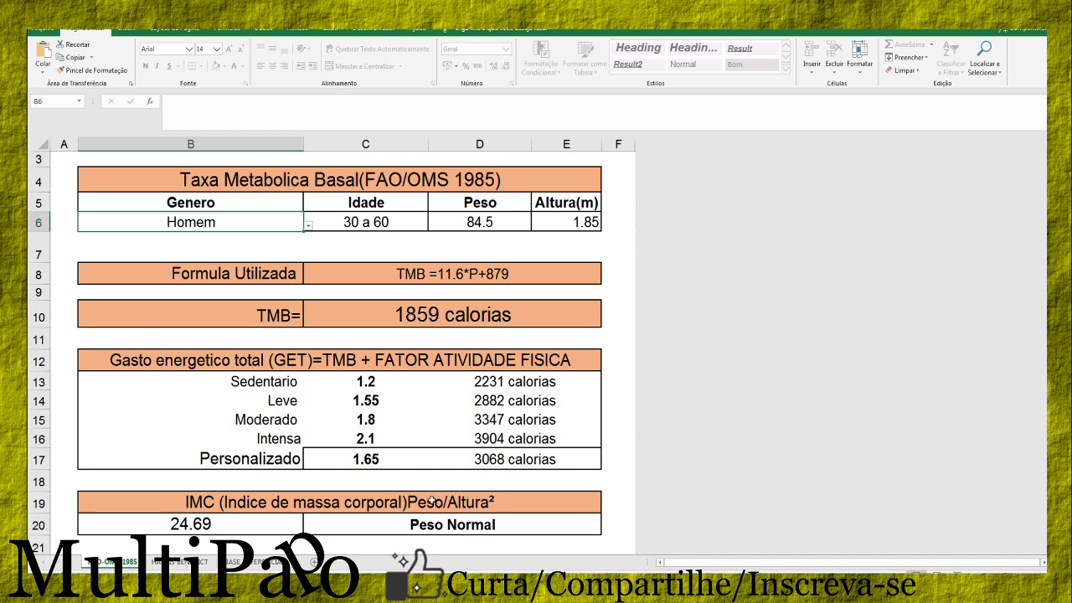
Open the HARRIS BENEDICT sheet and choose MASCULINO as the sex in cell F8
left_click(180, 567)
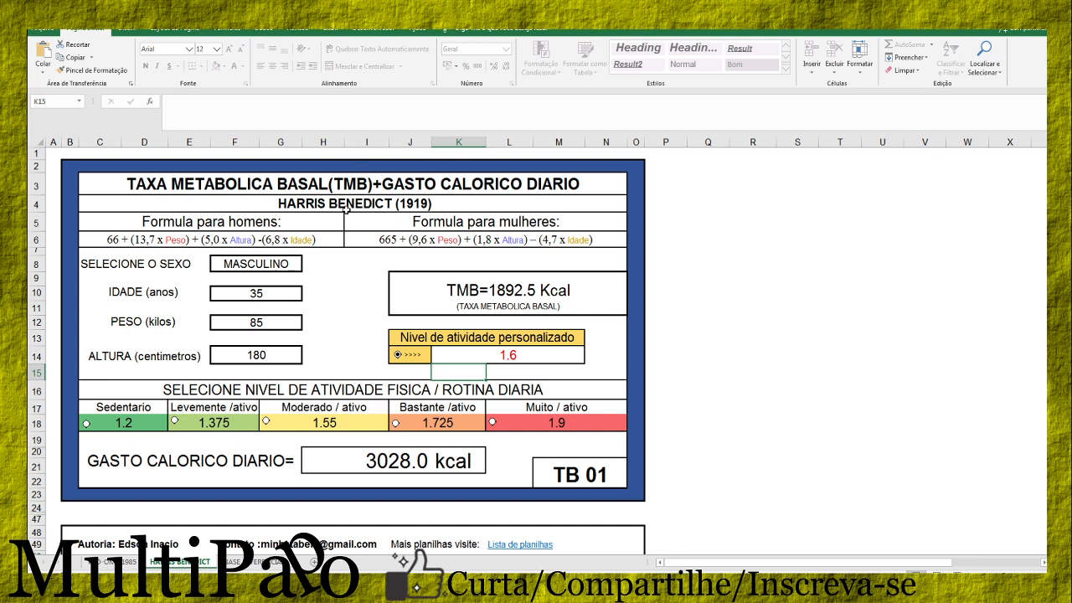
double_click(401, 253)
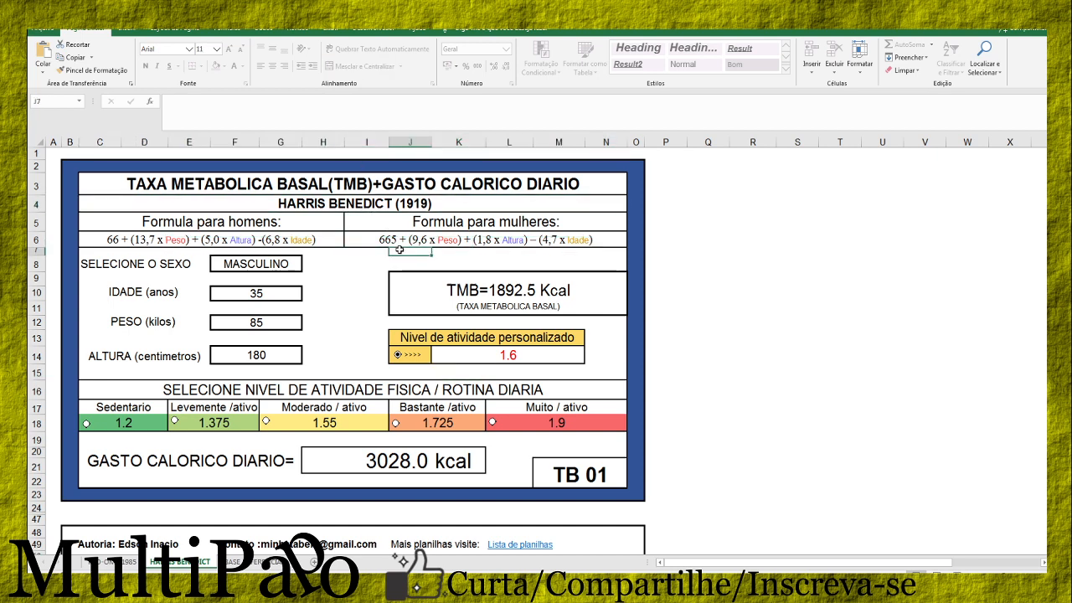
left_click(547, 327)
left_click(293, 265)
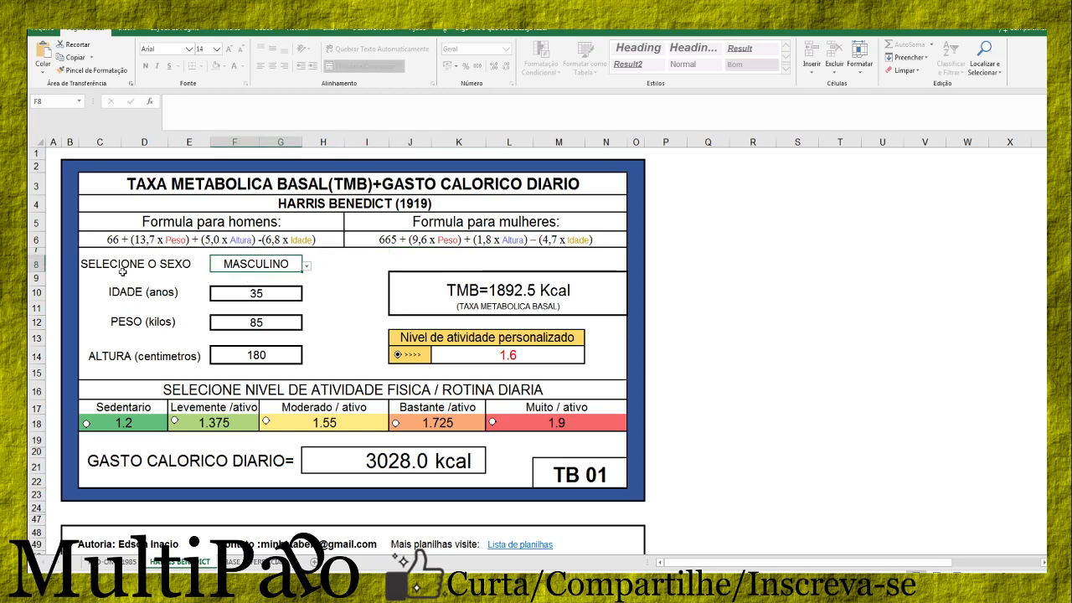
left_click(307, 265)
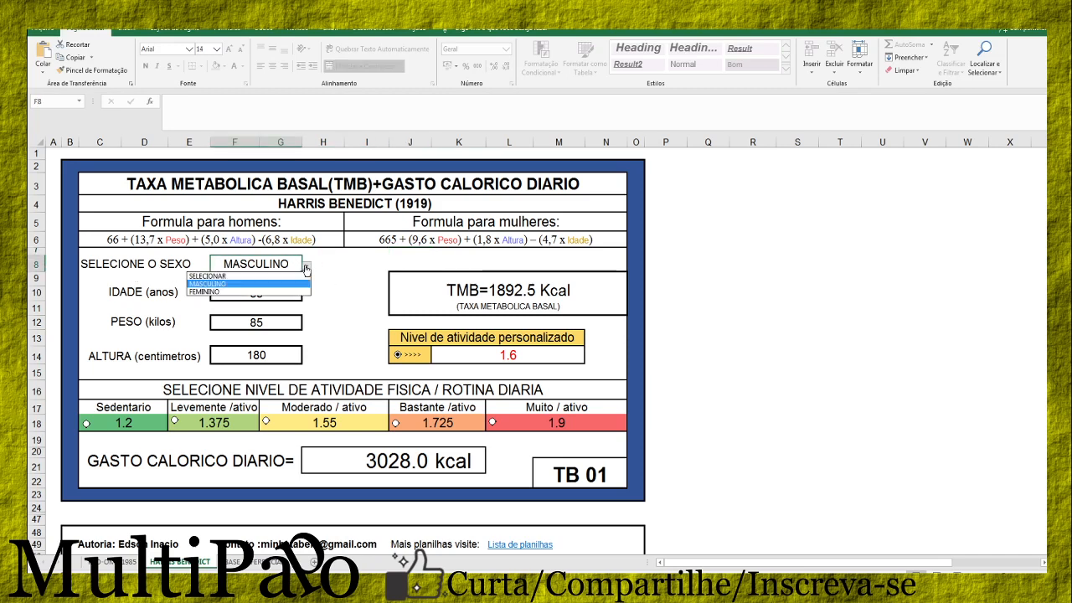
left_click(204, 285)
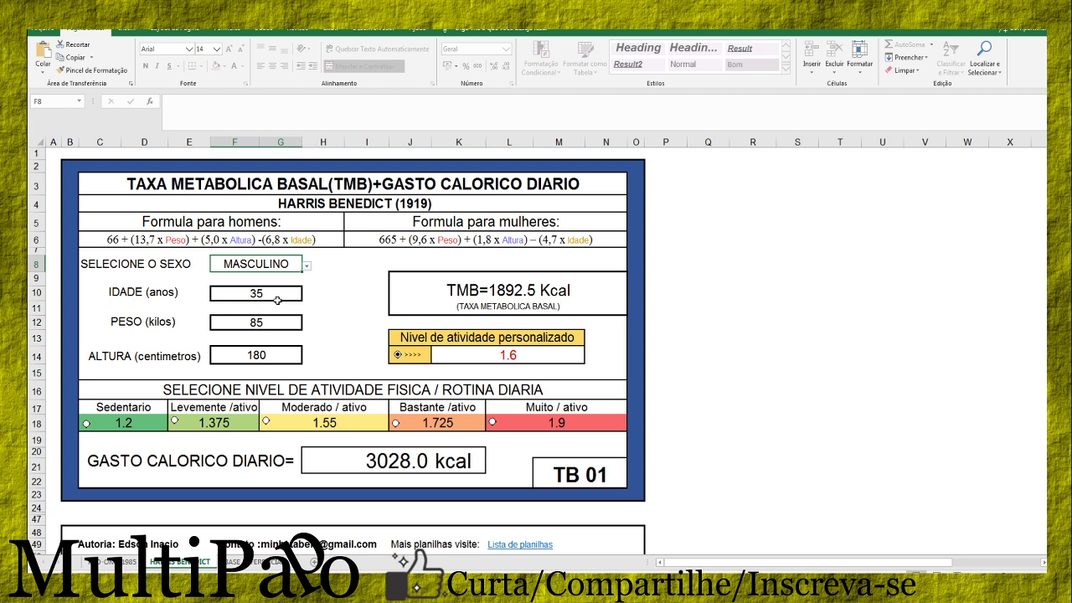
Go through the IDADE and PESO fields and set ALTURA (centimetros) in cell F14 to 186
left_click(281, 299)
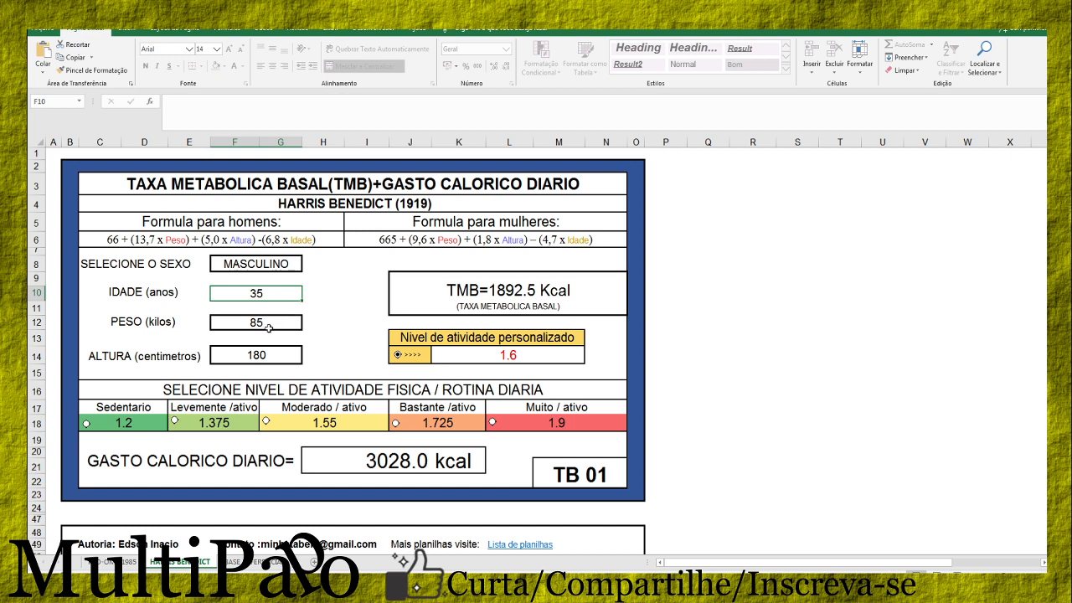
left_click(269, 325)
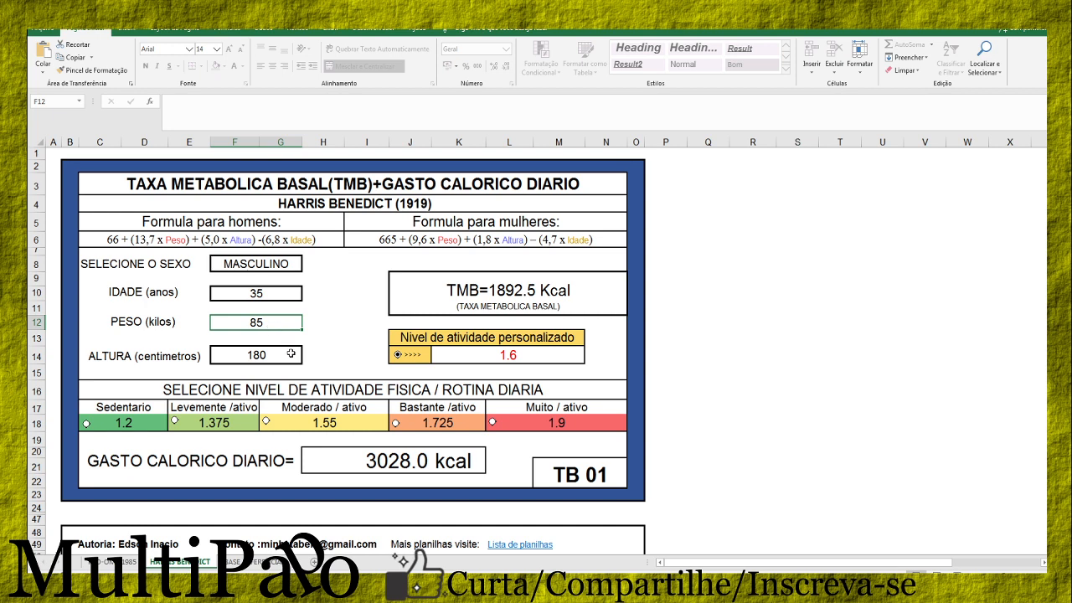
left_click(249, 353)
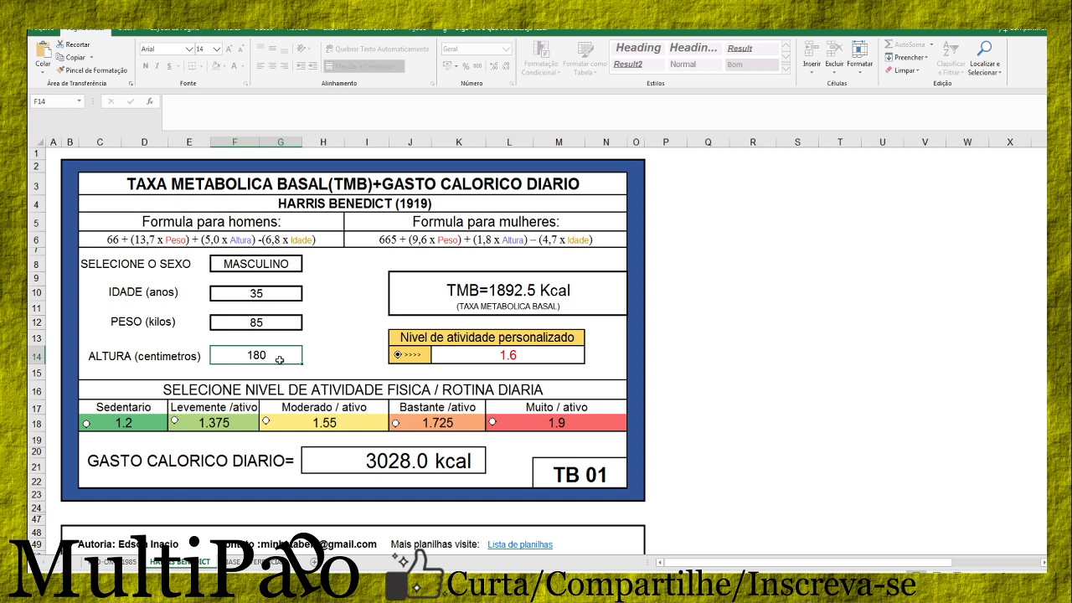
type("186")
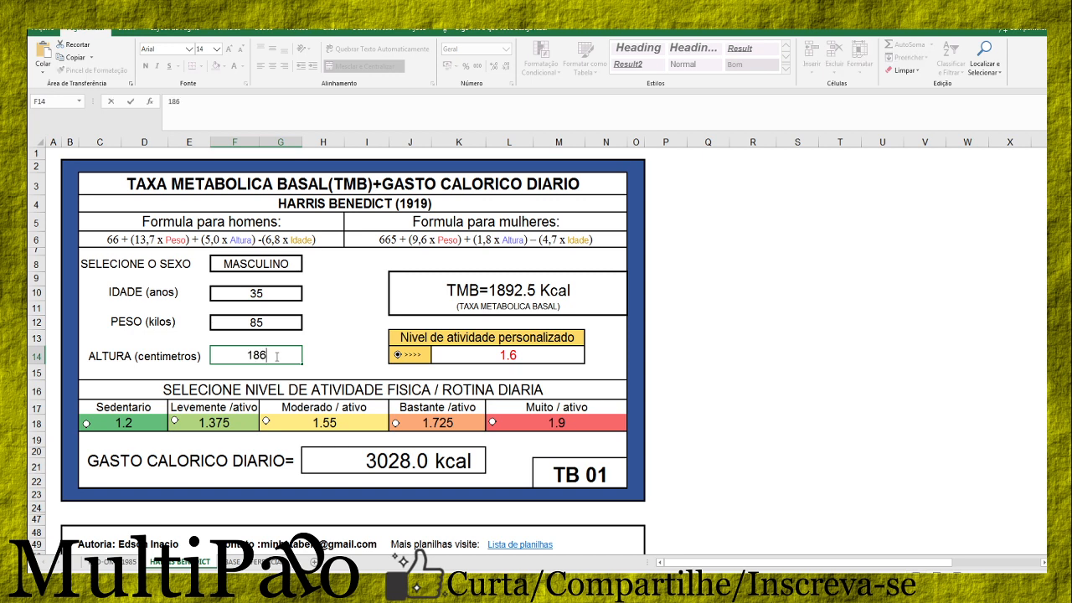
key("Return")
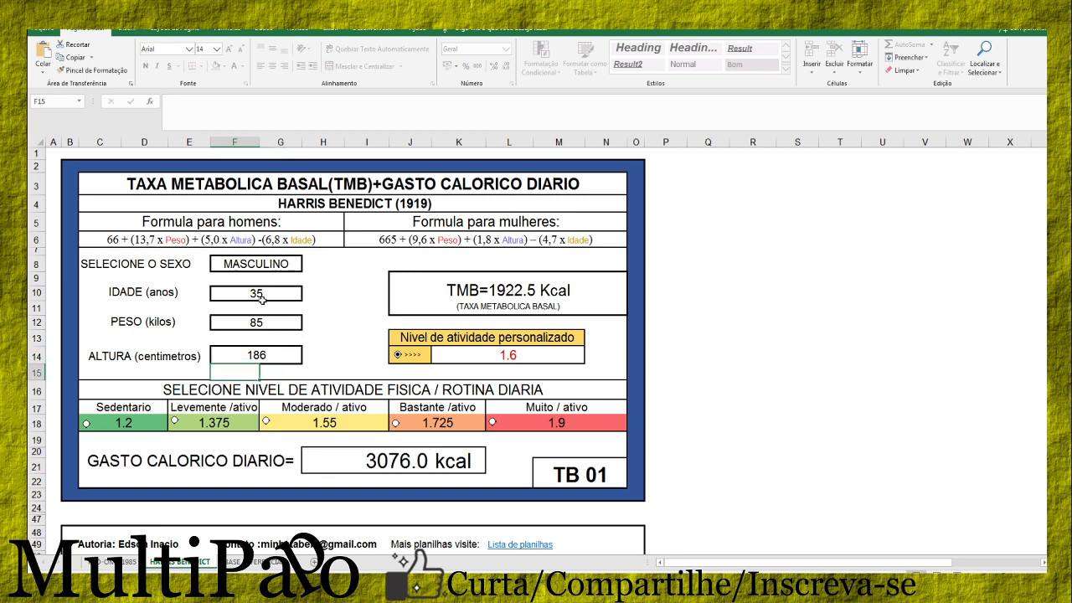
Select each activity level in turn, from Sedentario to Muito / ativo, to compare the GASTO CALORICO DIARIO
left_click(464, 292)
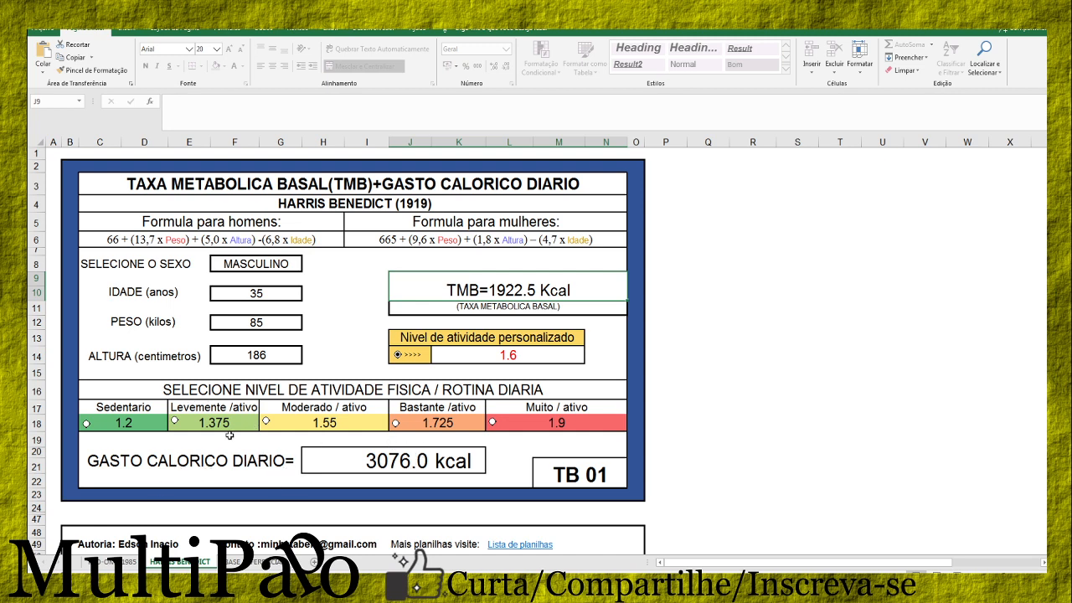
left_click(109, 430)
left_click(176, 421)
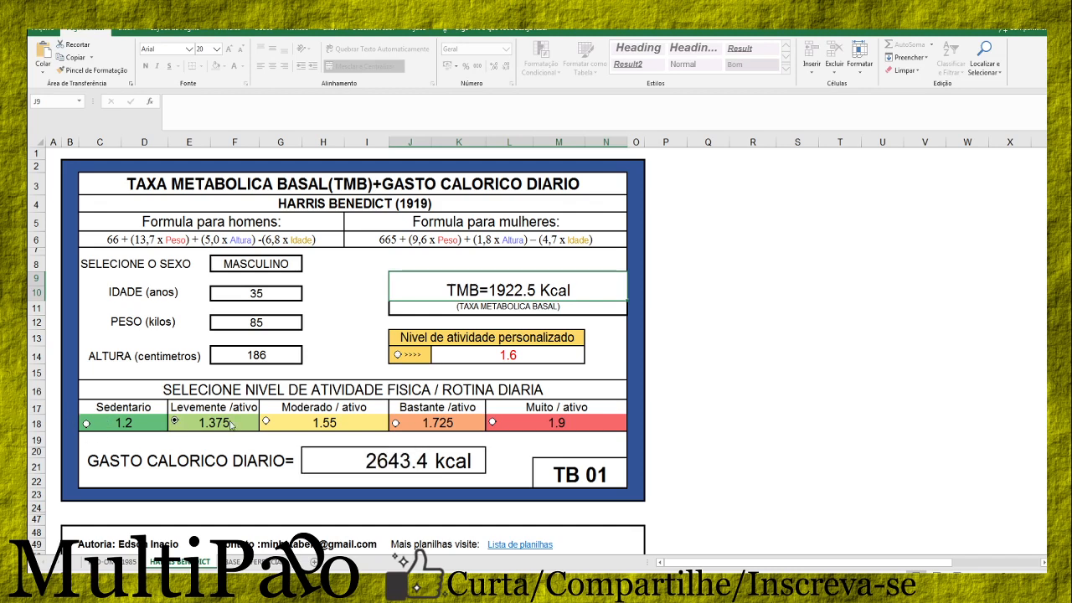
left_click(273, 422)
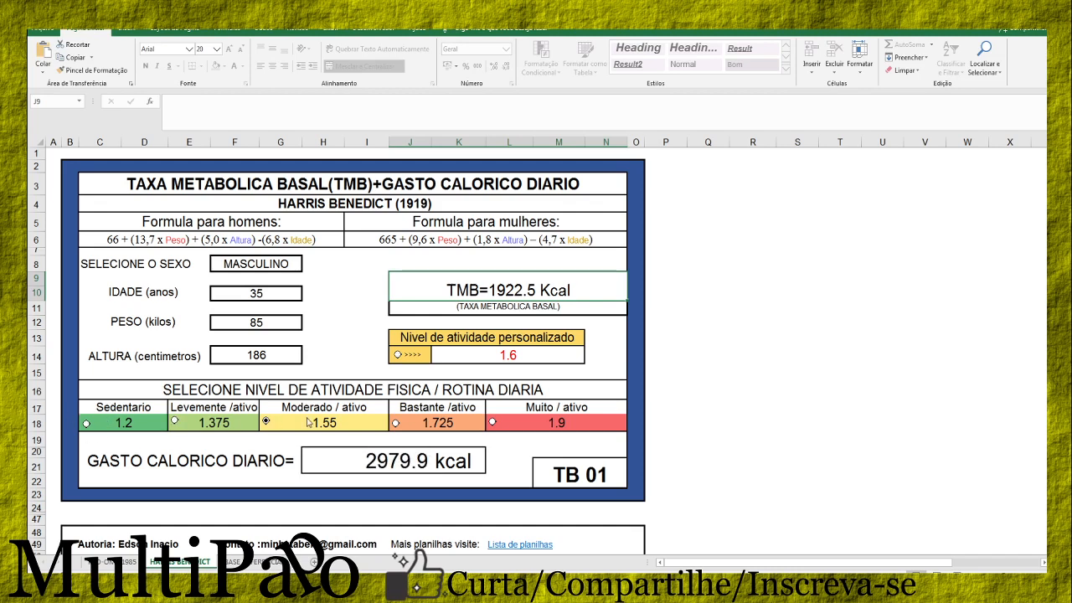
left_click(417, 426)
left_click(506, 436)
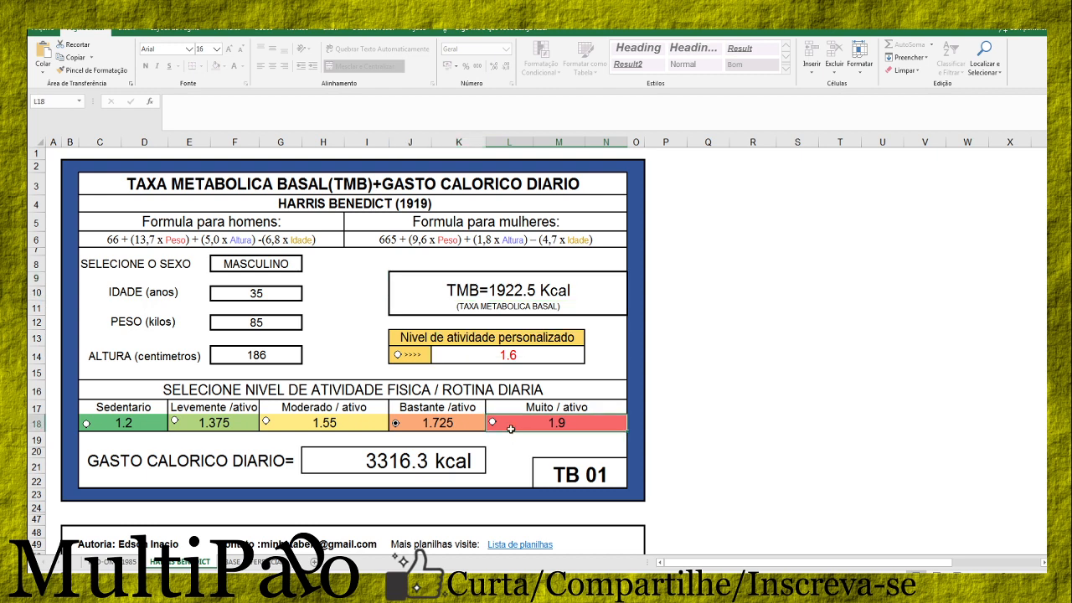
left_click(494, 423)
Select the Nivel de atividade personalizado option and set its factor in cell K14 to 1.8
left_click(511, 360)
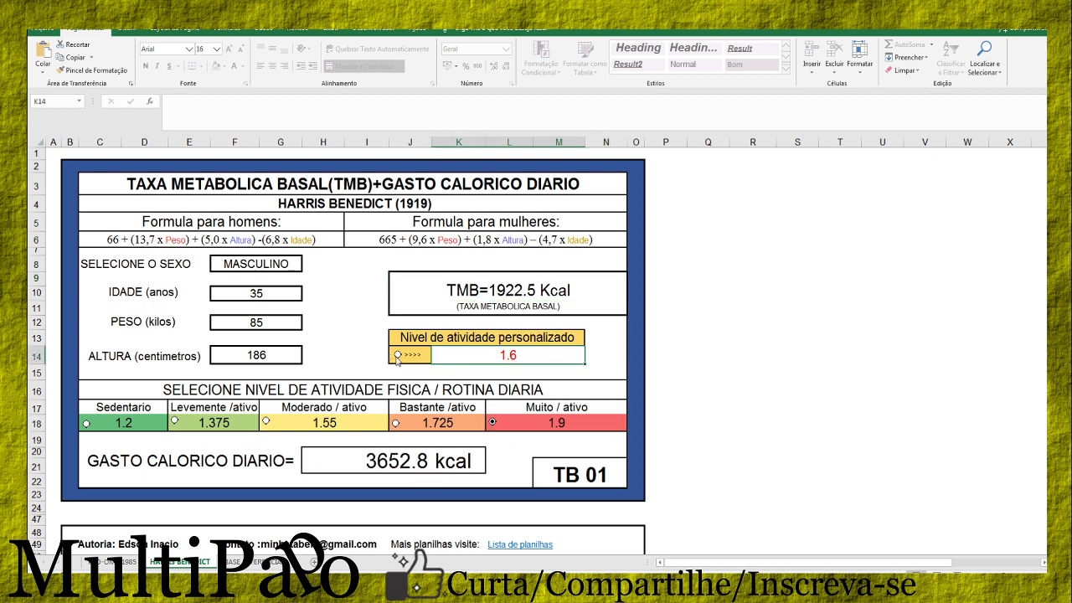
left_click(398, 355)
type("1")
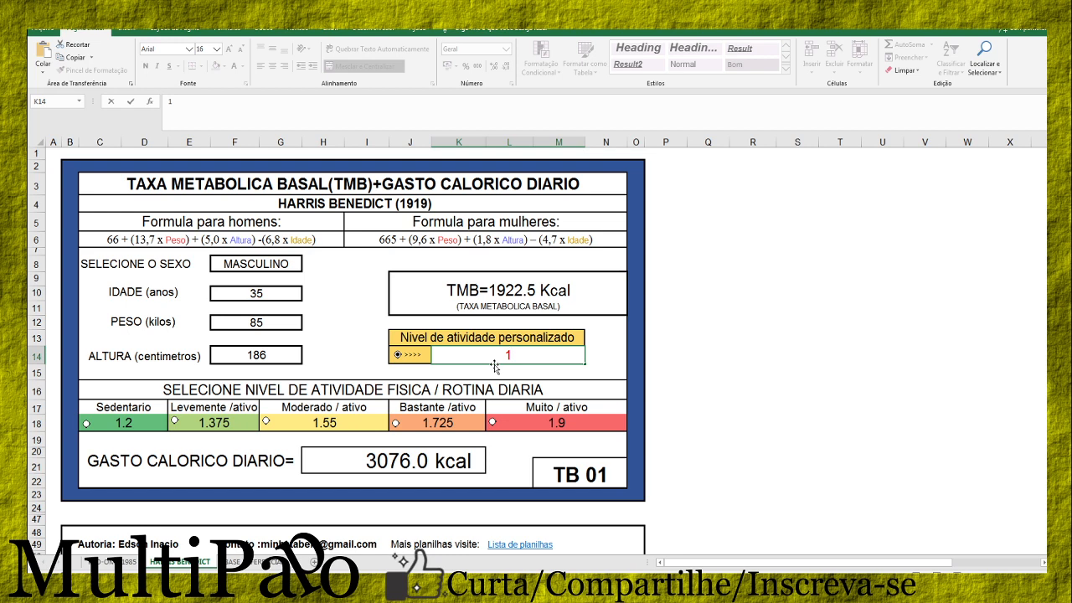
type(".8")
key("Return")
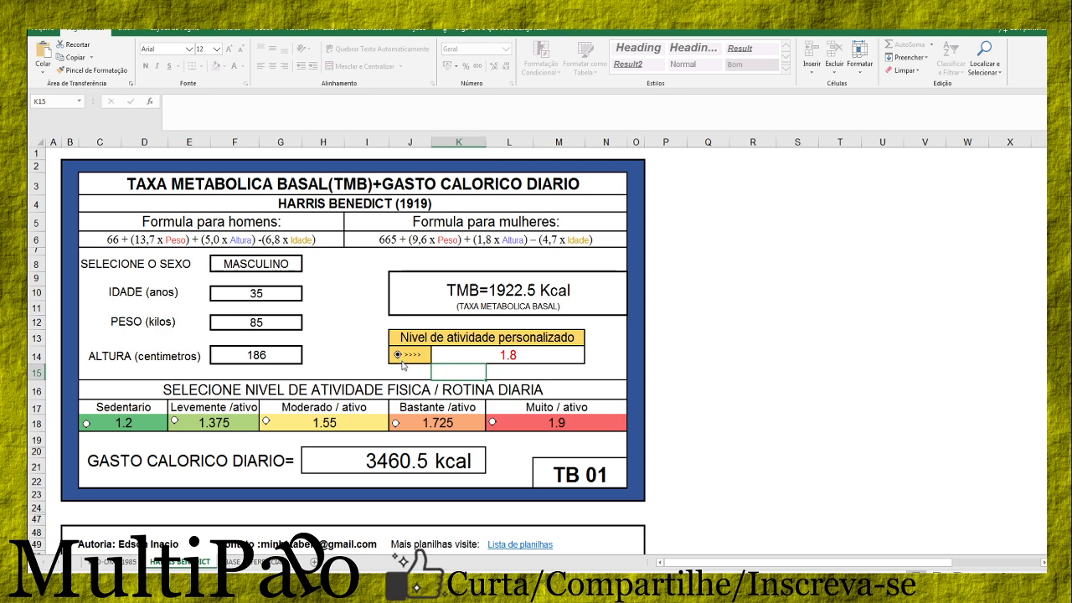
left_click(339, 356)
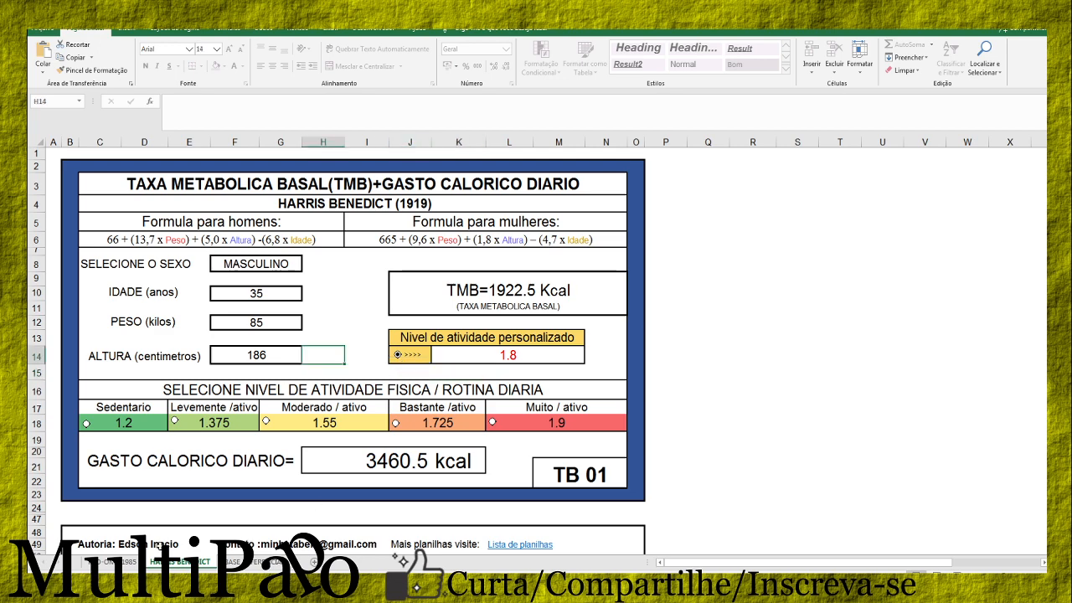
Return to the FAO-OMS 1985 sheet and switch to the Planilhas tabelas para venda window
left_click(102, 562)
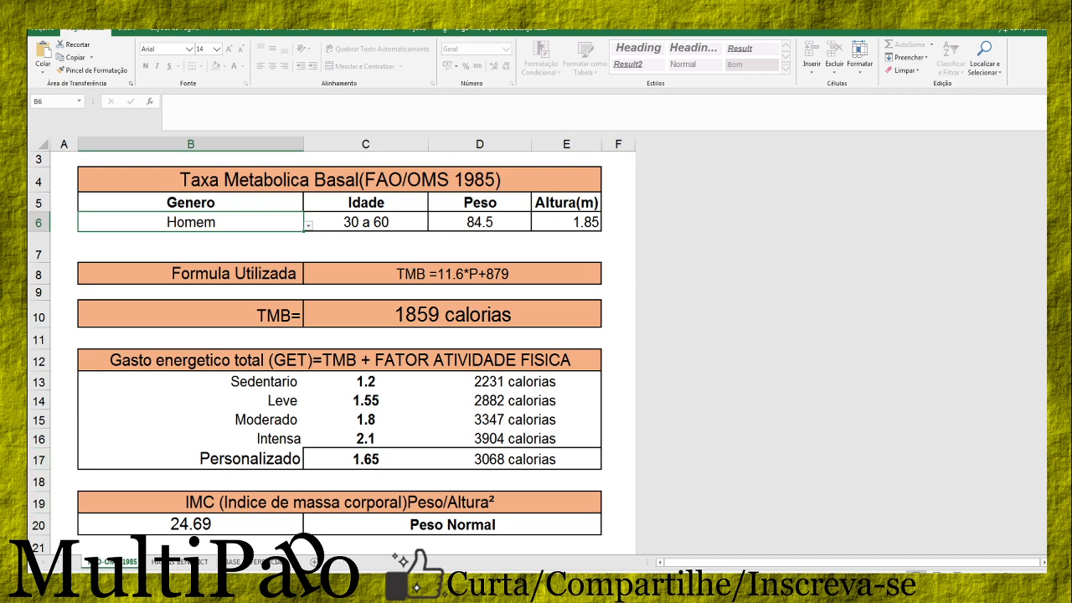
mouse_move(109, 588)
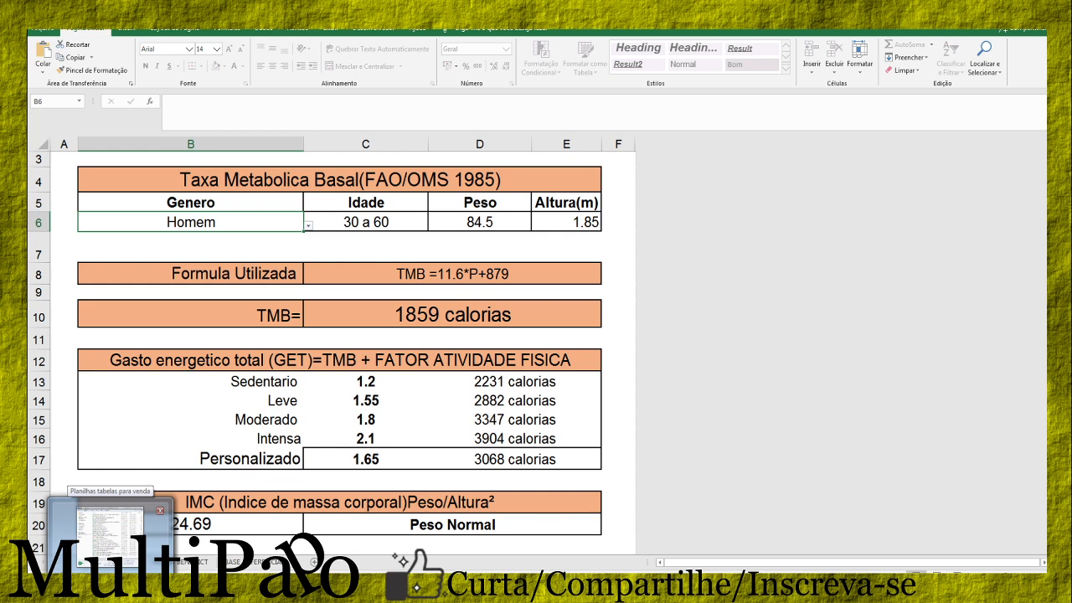